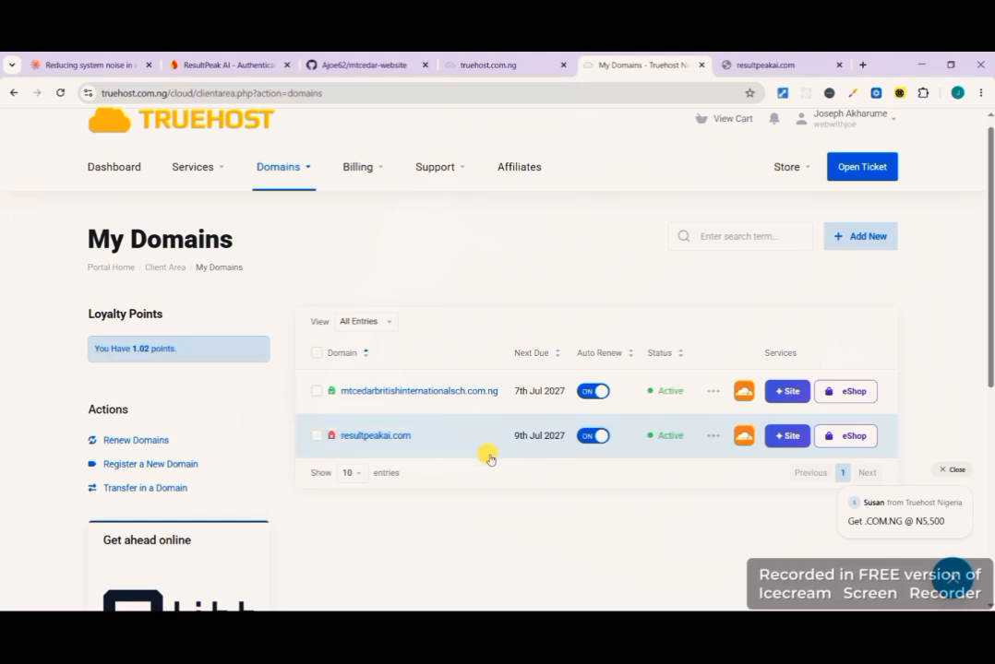
- Examine the registered domains in the Truehost domain list, including their lock and active status
scroll(503, 498, up, 4)
scroll(504, 497, down, 3)
scroll(503, 497, down, 2)
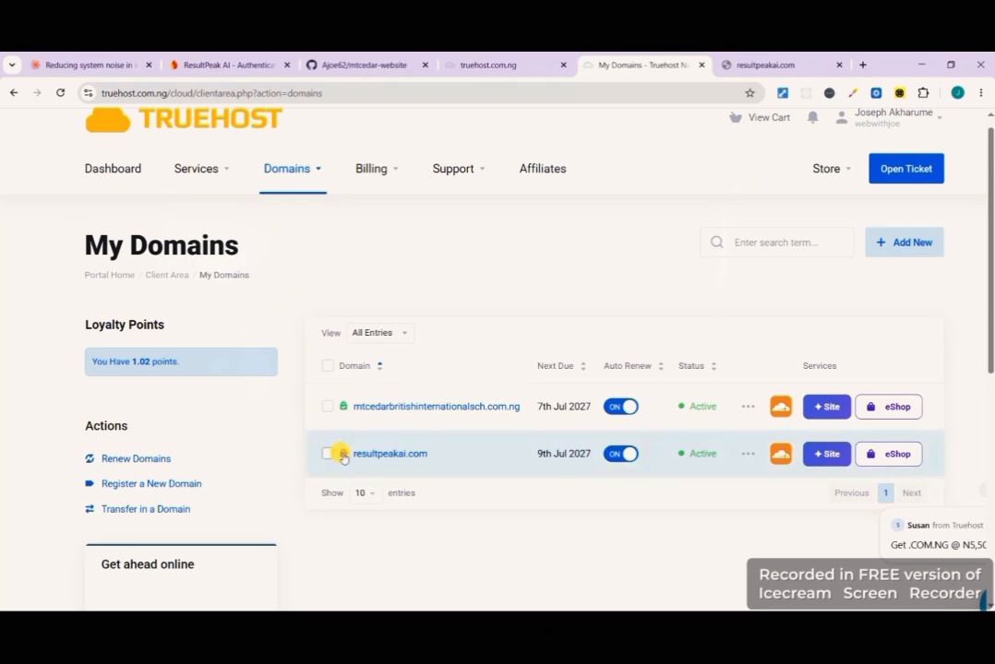
mouse_move(345, 457)
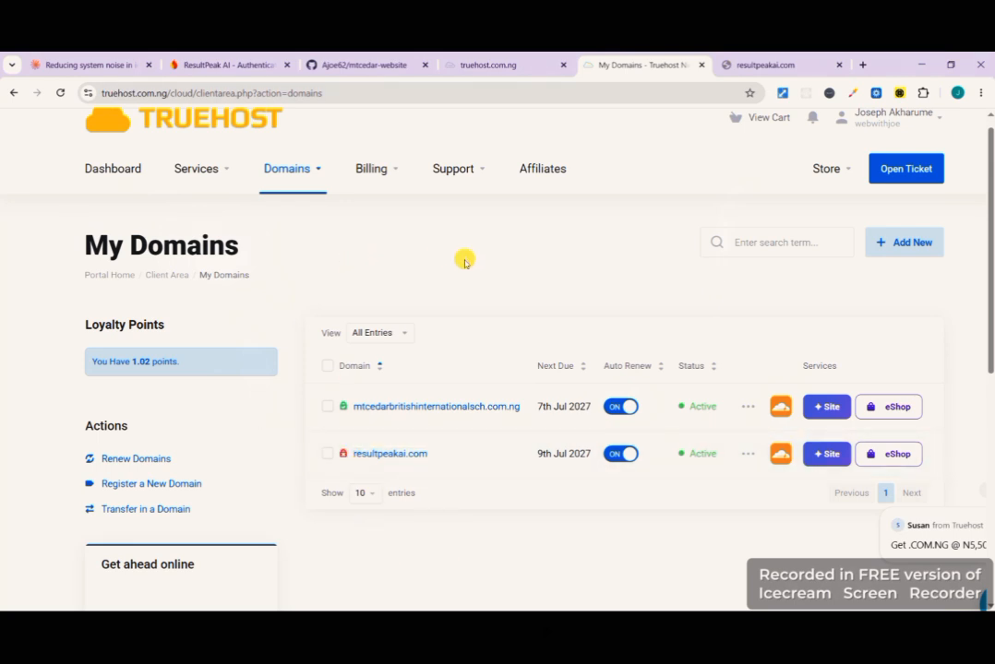
scroll(84, 238, up, 2)
scroll(83, 236, down, 3)
scroll(83, 231, down, 1)
scroll(452, 351, down, 3)
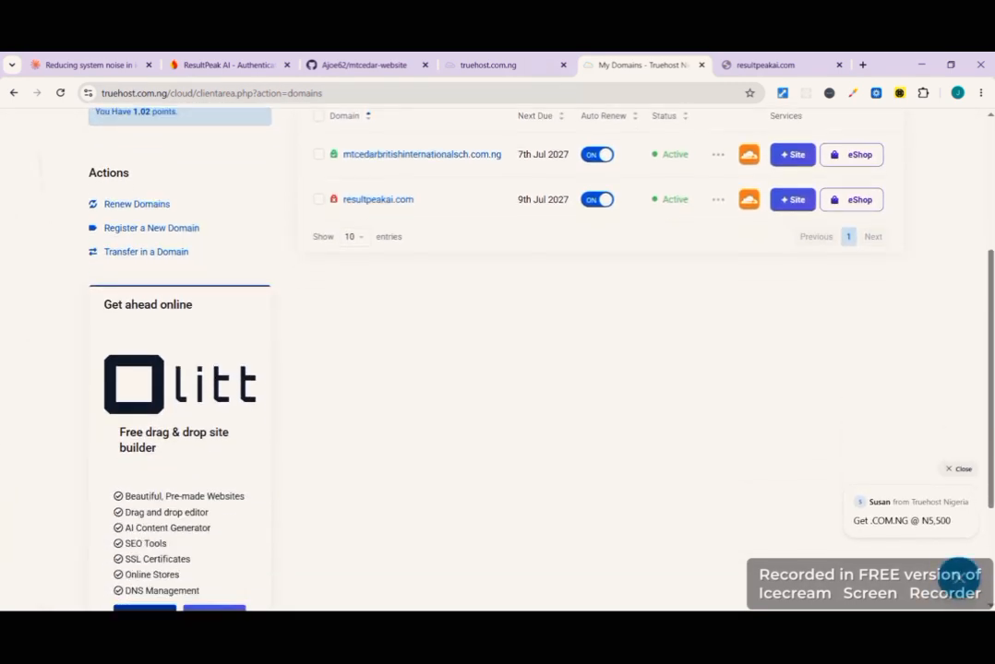
scroll(452, 351, up, 3)
scroll(382, 200, up, 1)
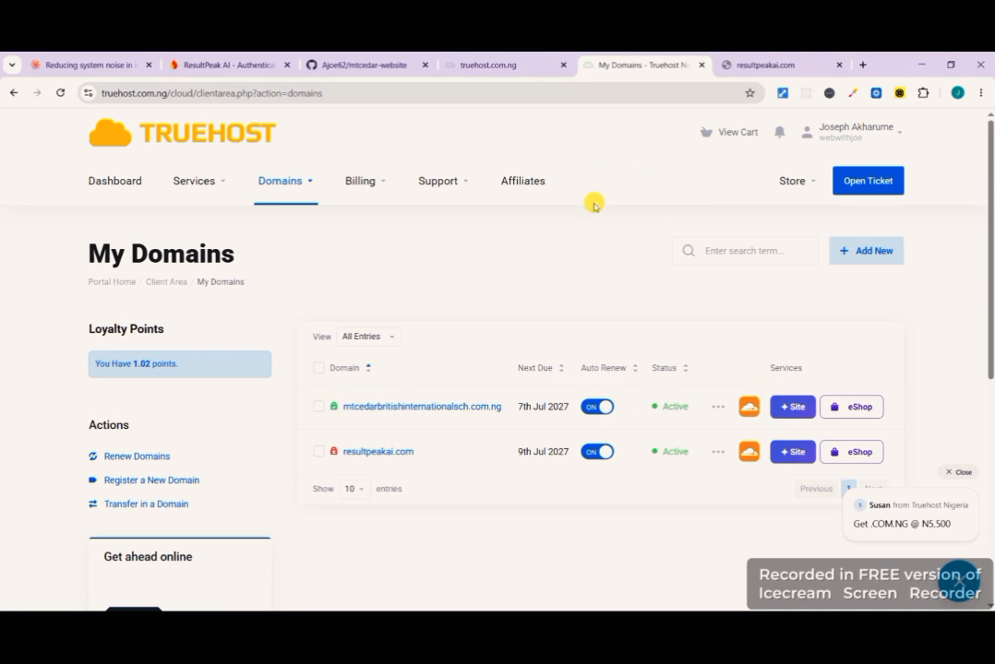
- Switch to the resultpeakai project on Vercel and add the domain resultpeakai.com to its Production environment
key(super+Tab)
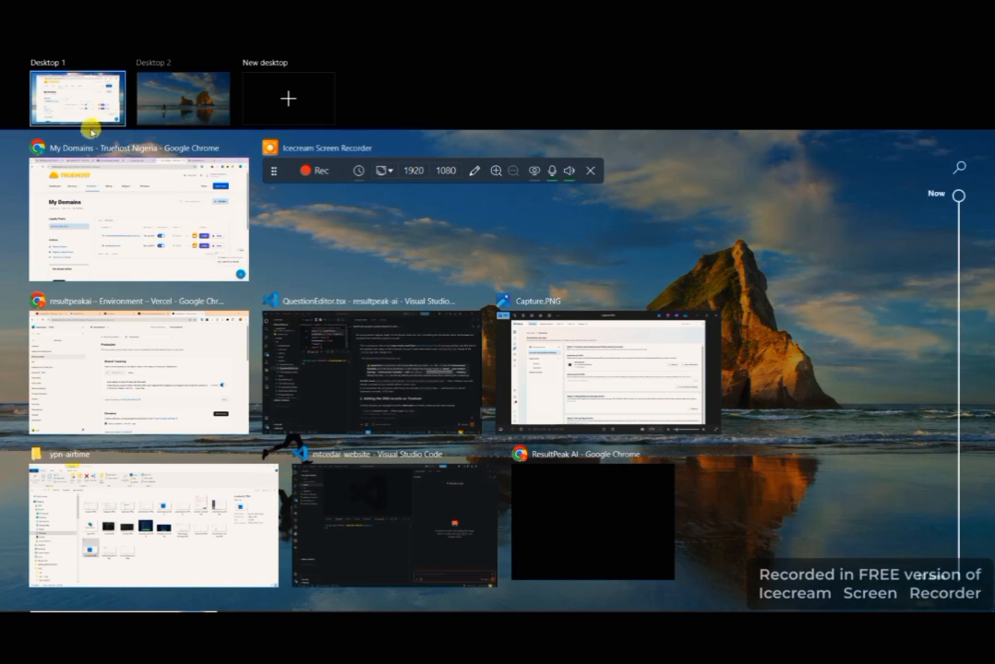
click(154, 376)
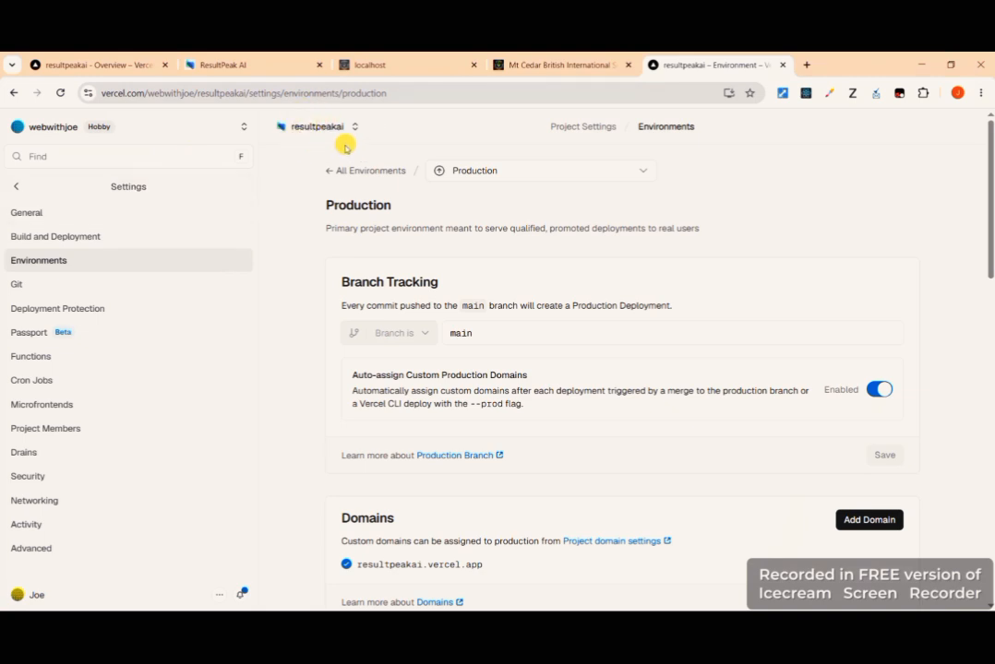
click(867, 522)
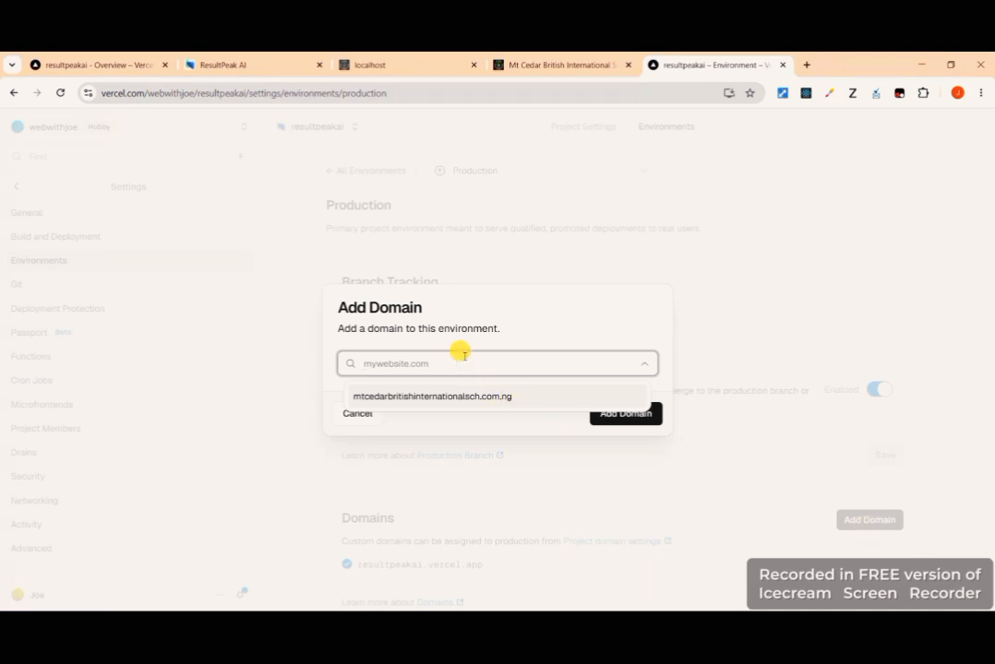
text(resultpeakai.com)
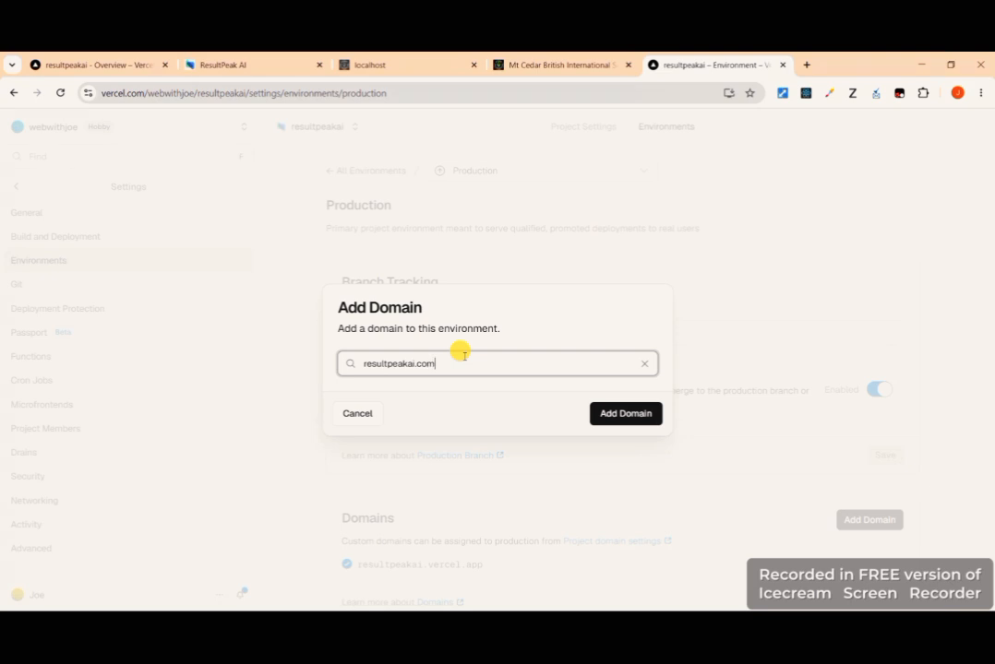
click(633, 413)
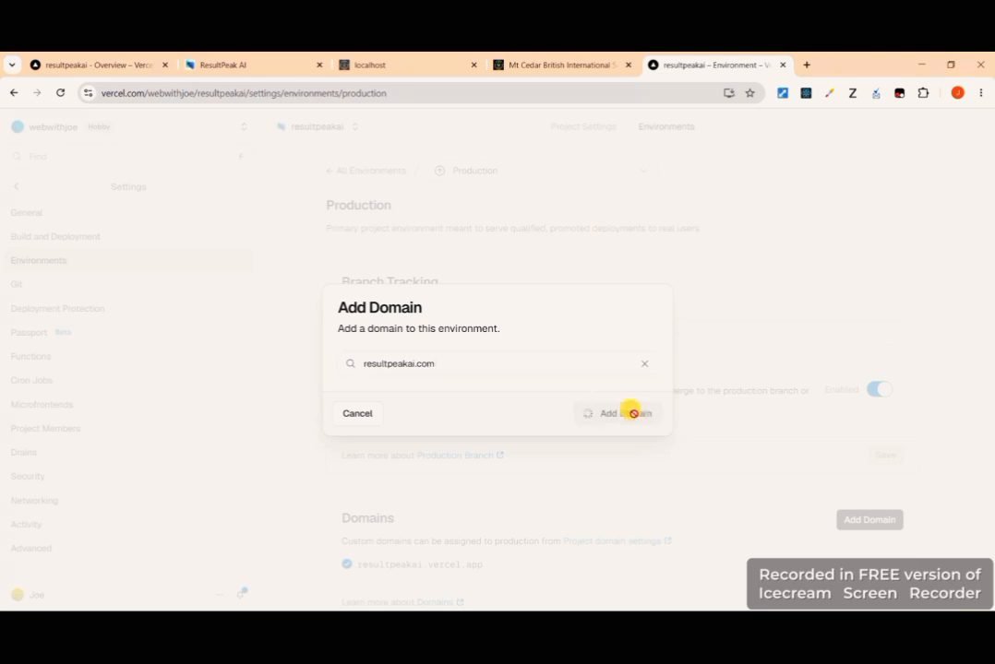
scroll(632, 413, down, 1)
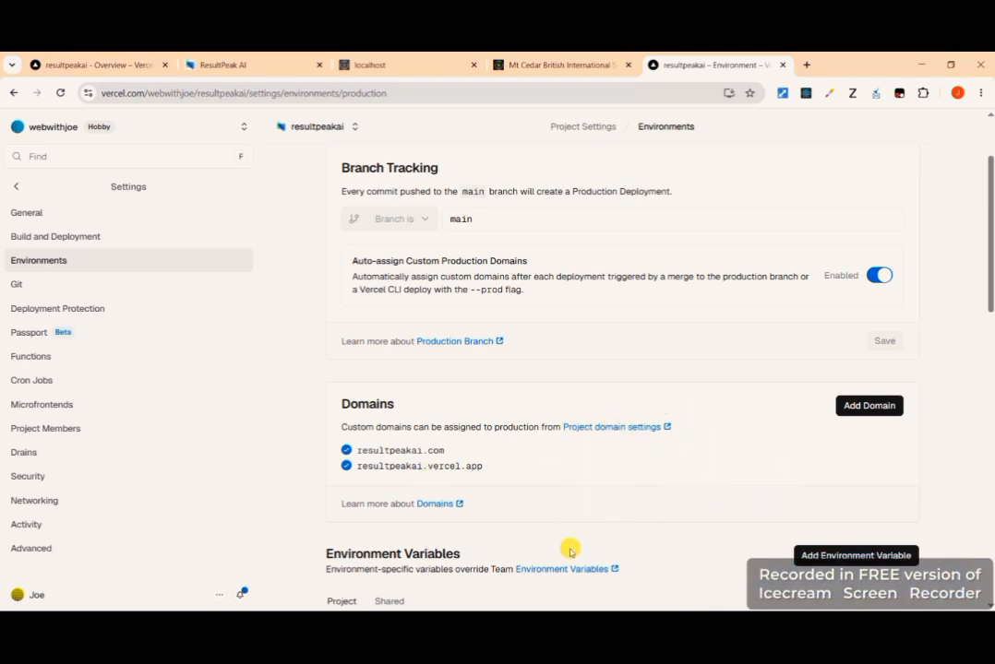
- Redeploy the project's current main-branch deployment to the Production environment
click(91, 64)
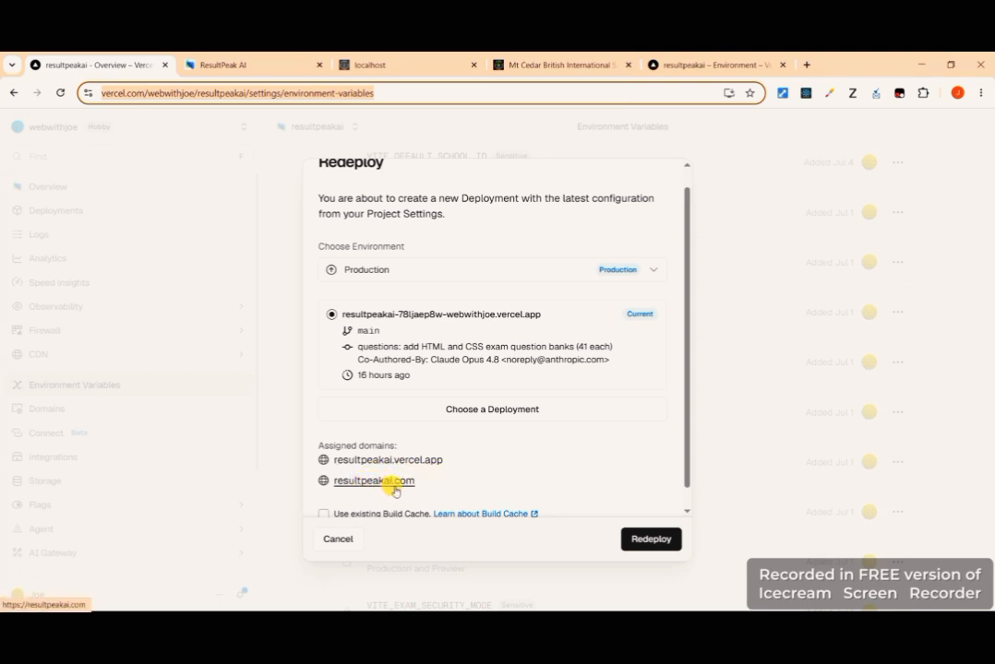
click(644, 535)
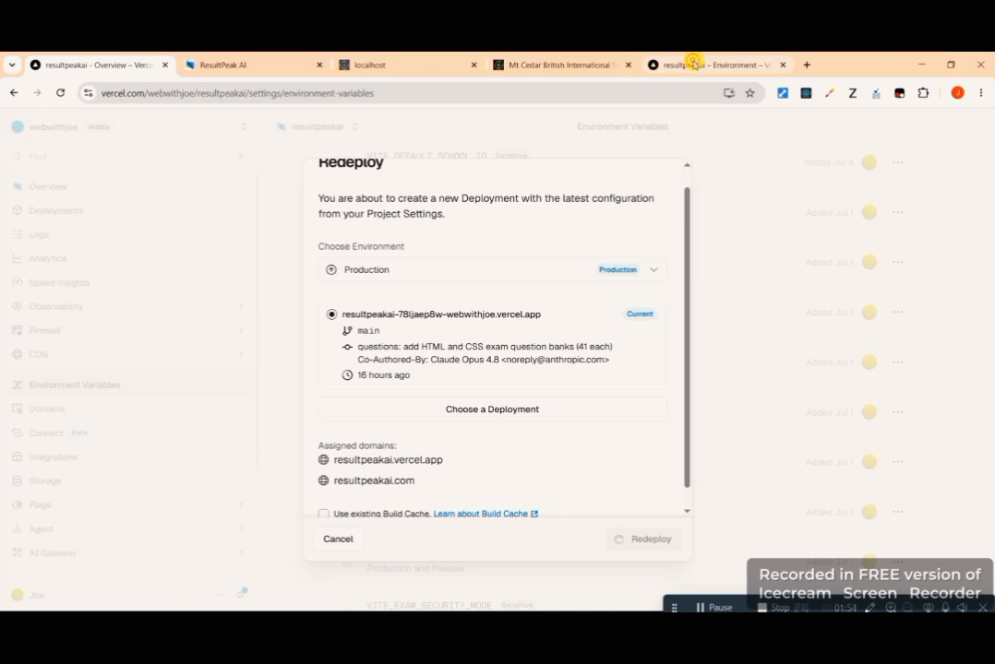
- Return from the Production environment settings to the project's environment variables and look through the list
click(694, 64)
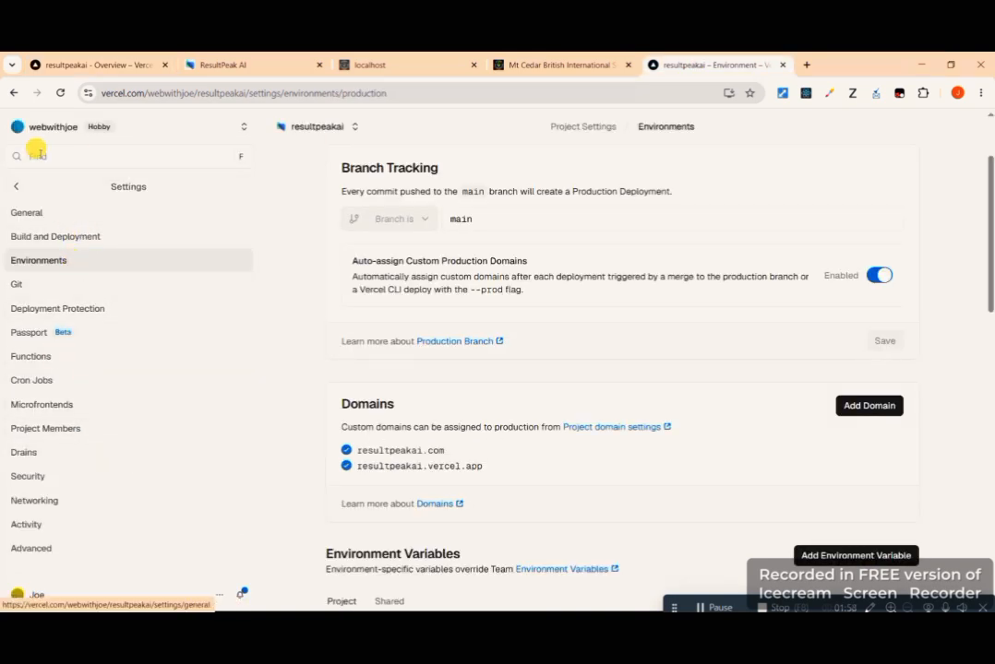
click(14, 185)
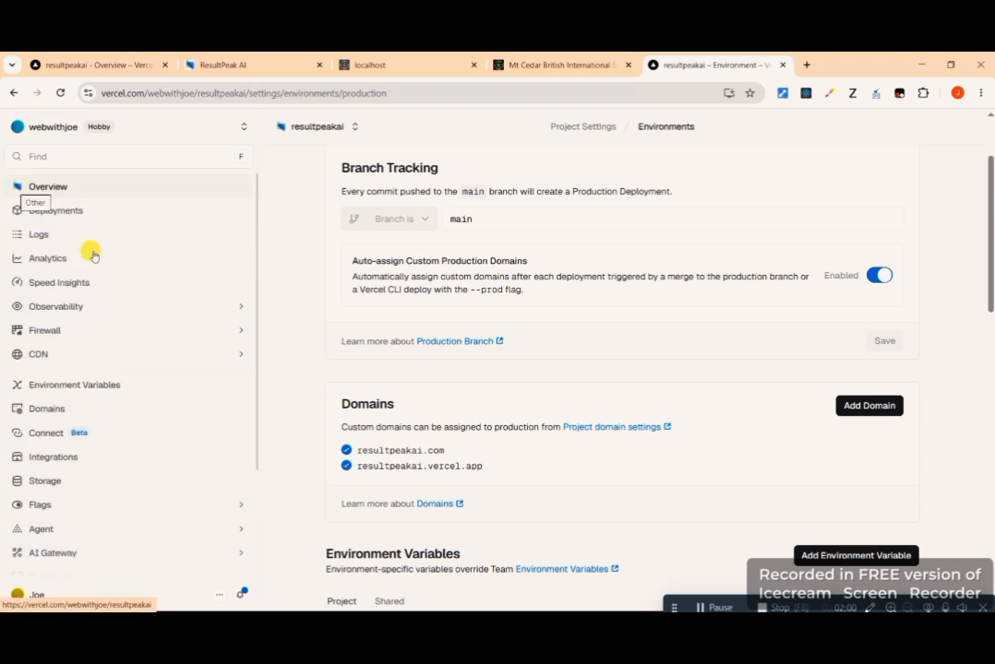
click(88, 389)
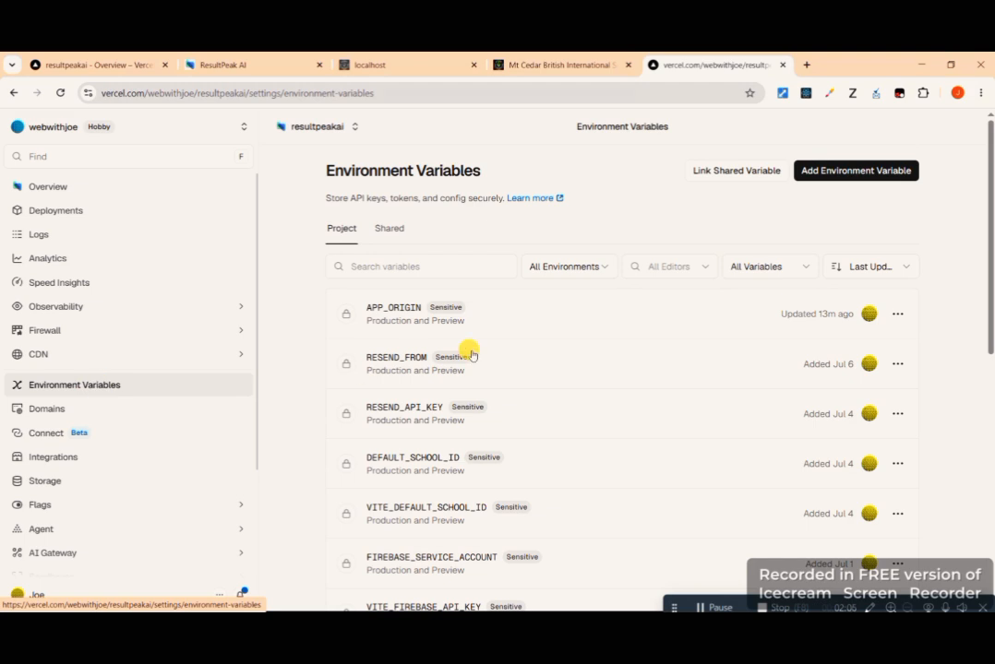
scroll(401, 292, down, 1)
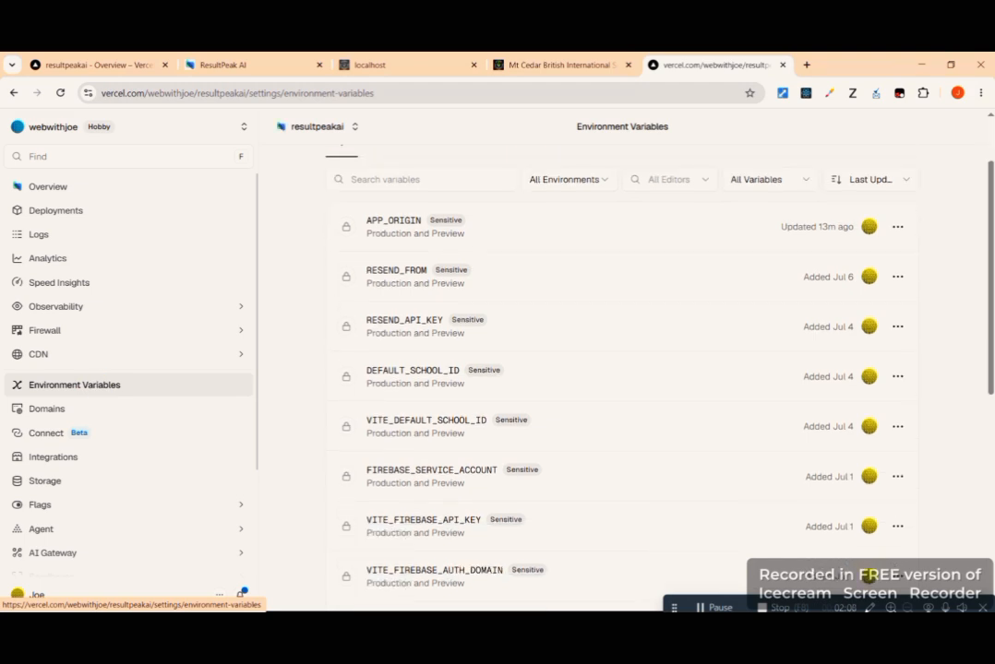
scroll(623, 369, down, 6)
scroll(622, 369, up, 1)
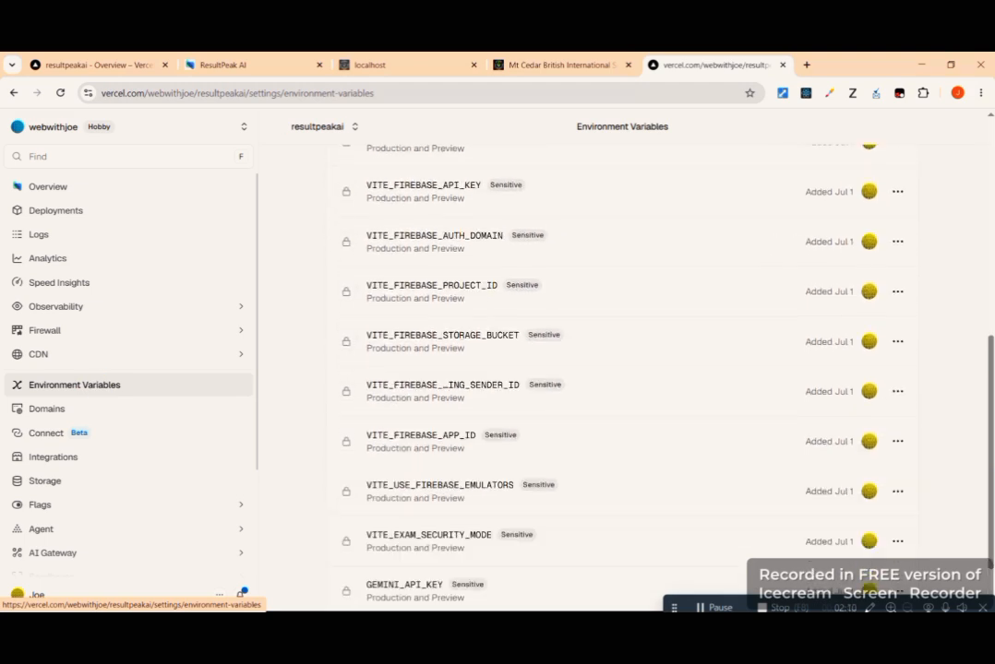
scroll(393, 305, up, 8)
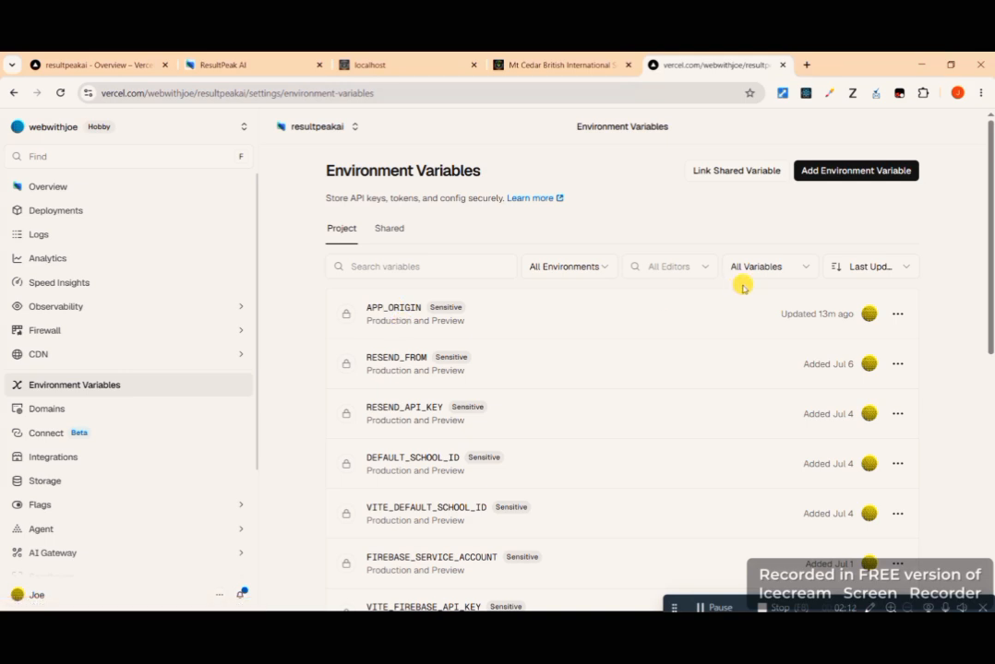
click(897, 315)
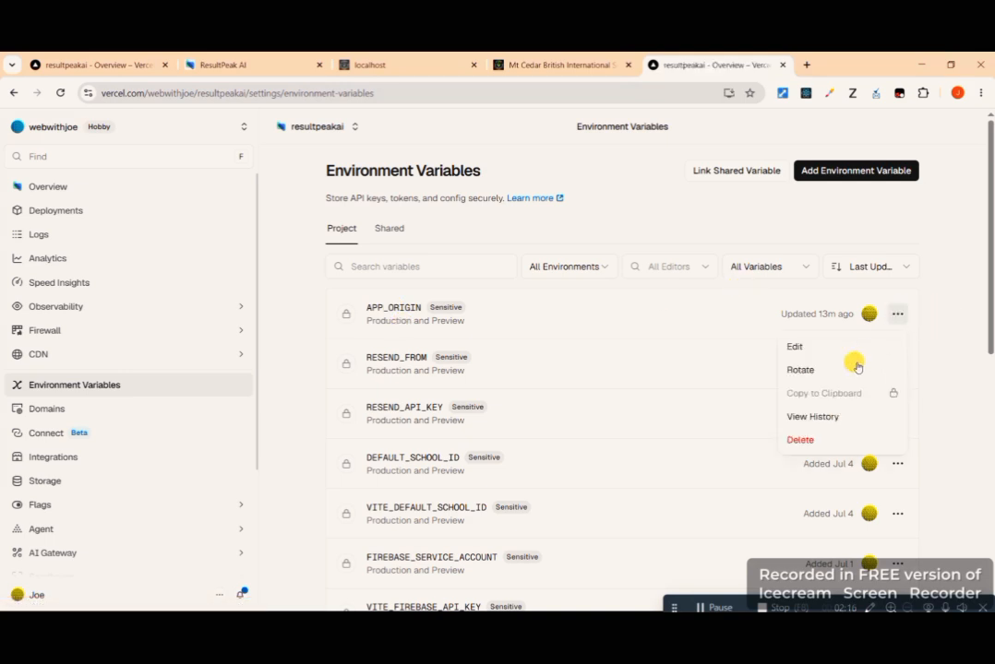
click(826, 348)
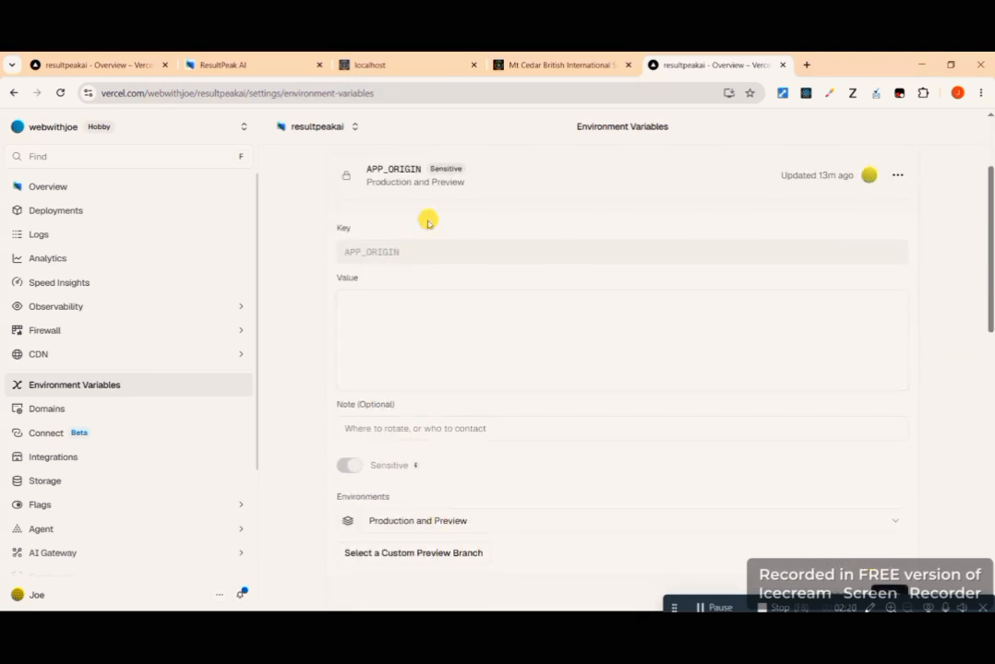
scroll(464, 470, down, 2)
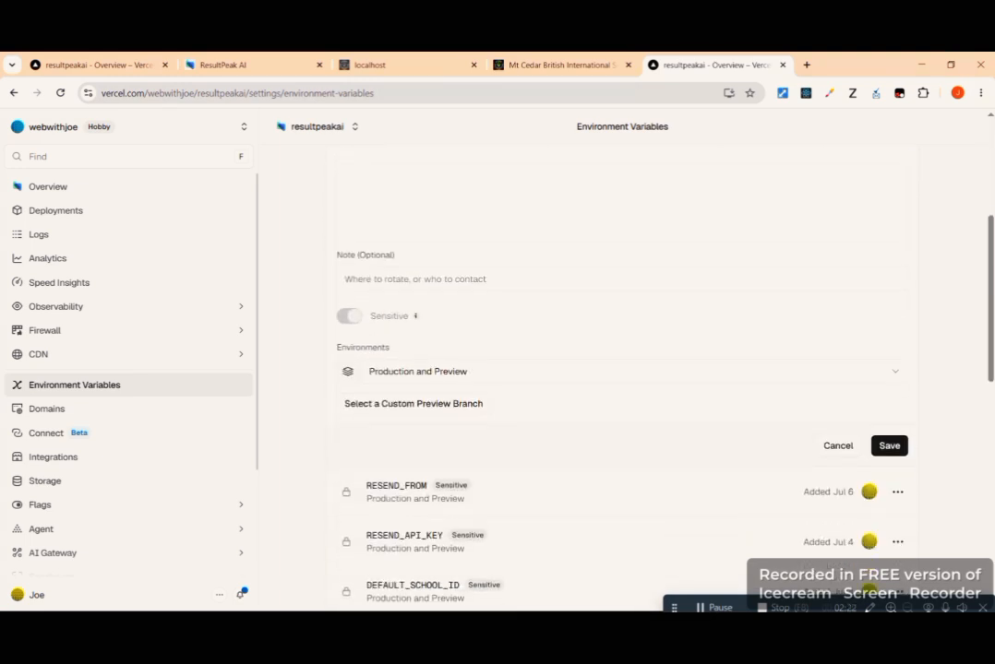
scroll(618, 369, down, 1)
scroll(619, 369, up, 5)
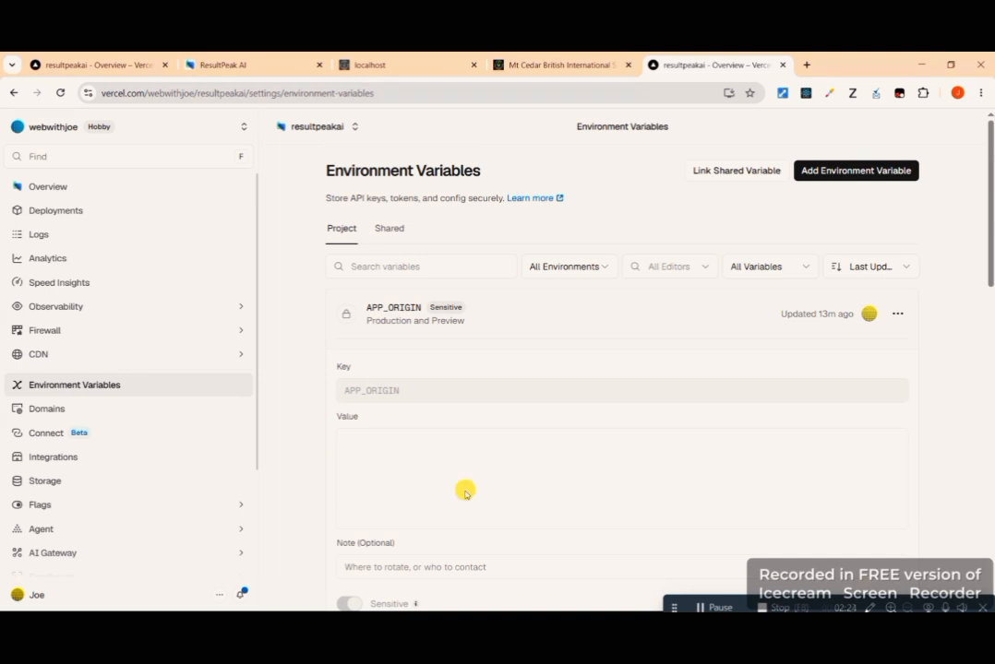
click(387, 461)
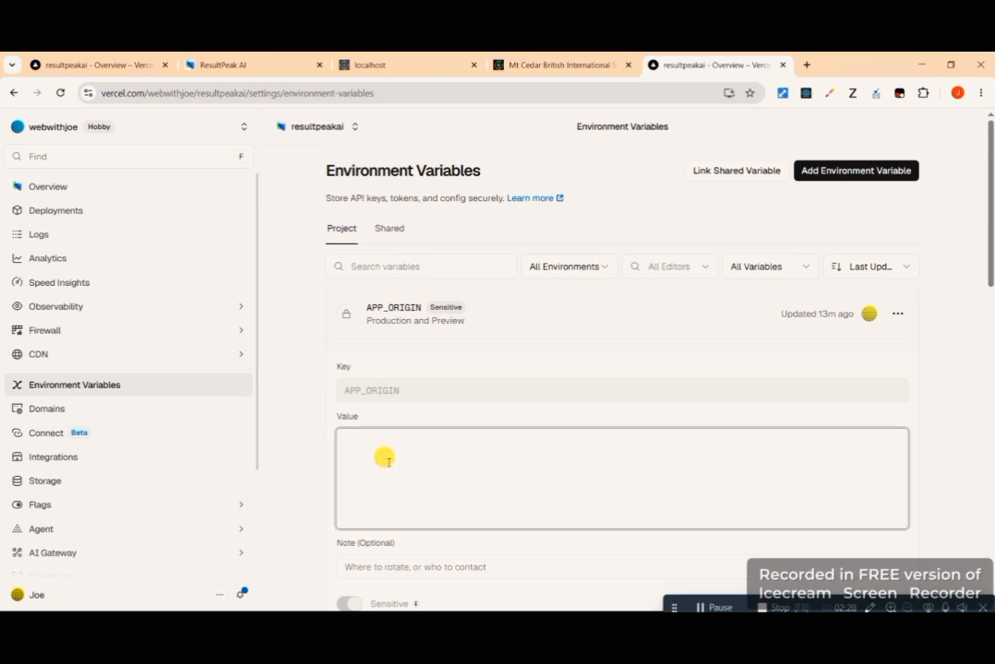
text(https://vercel.com/webwithjoe/resultpeakai/settings/environment-variables)
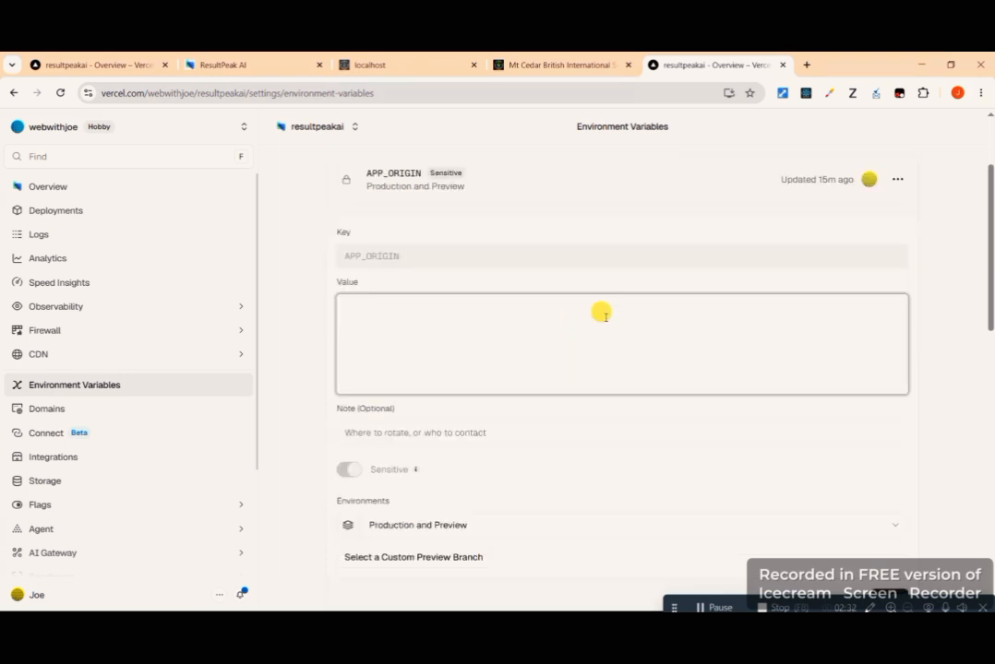
text(https://resultpeakai.com)
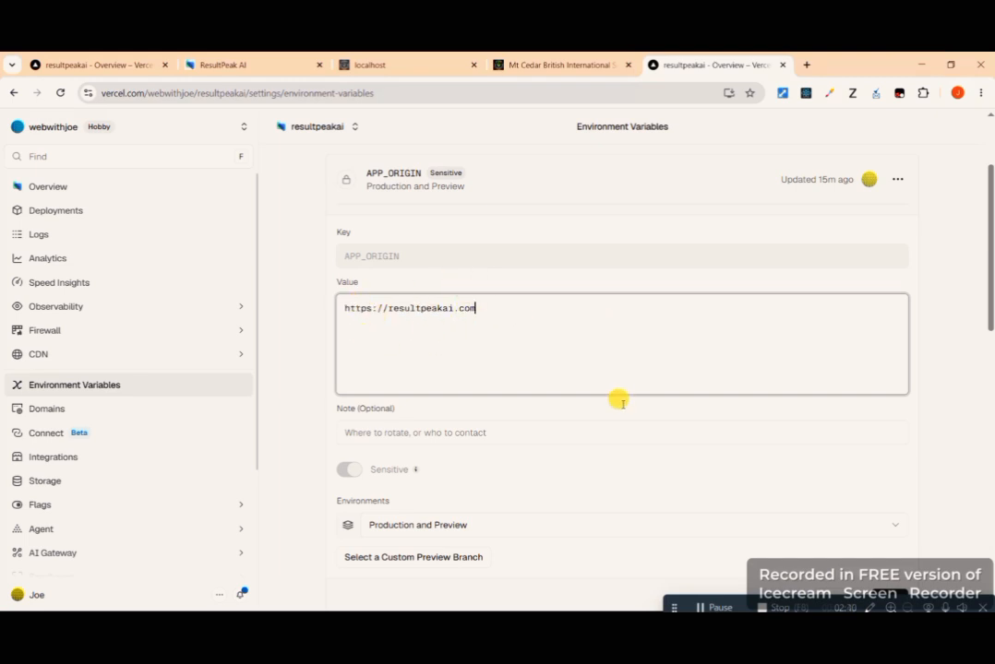
scroll(621, 369, down, 2)
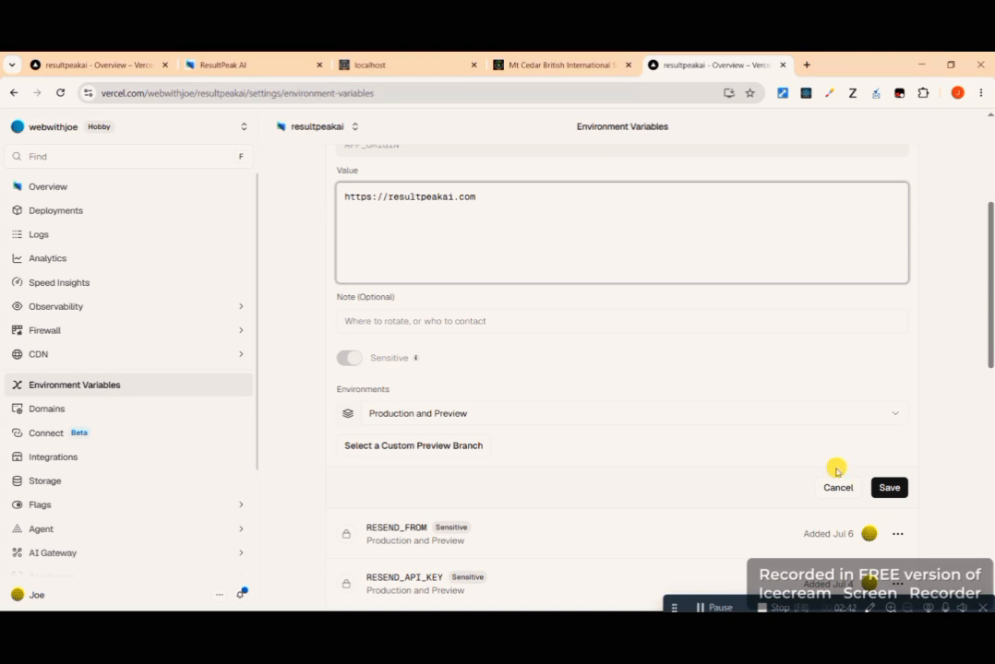
click(888, 492)
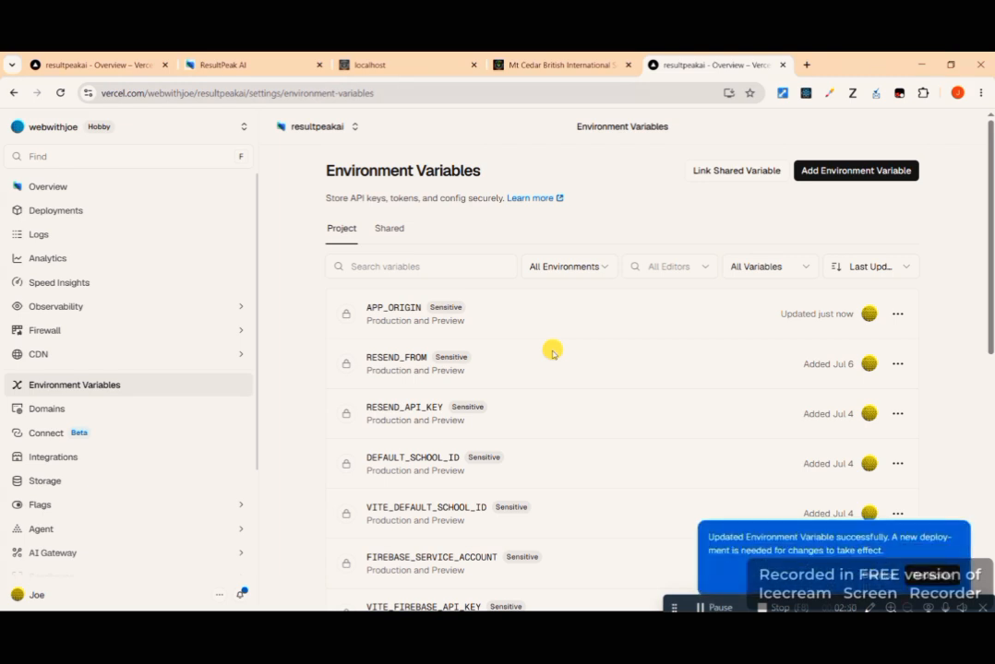
- Switch to the Truehost client area and examine the dashboard's domains, websites and active services sections
key(alt+Tab)
scroll(491, 262, down, 4)
scroll(641, 244, down, 3)
scroll(641, 243, up, 6)
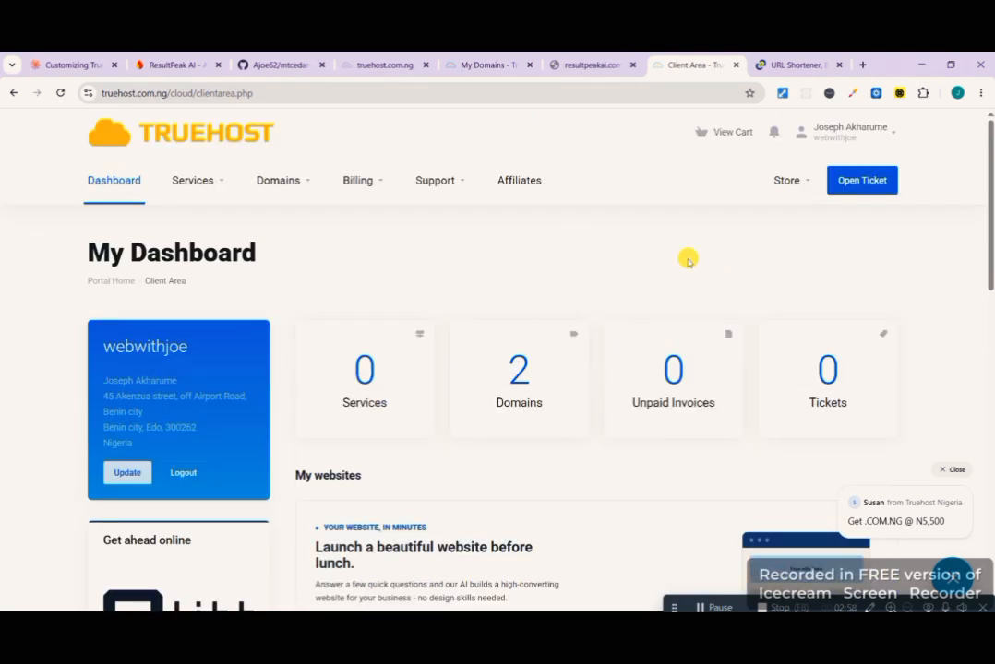
scroll(688, 261, down, 6)
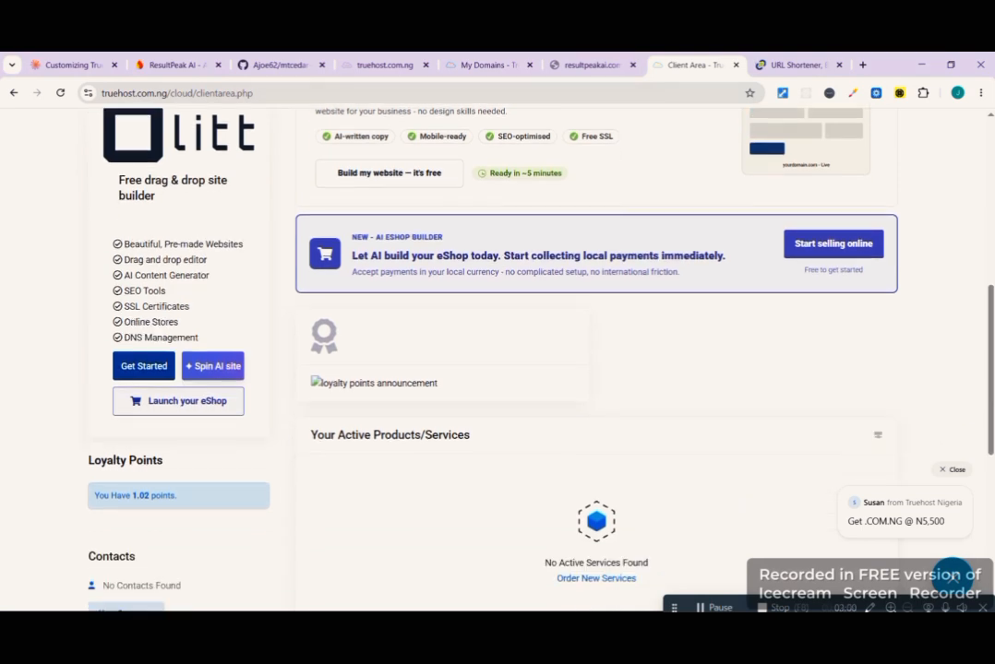
scroll(596, 332, down, 3)
scroll(596, 332, up, 4)
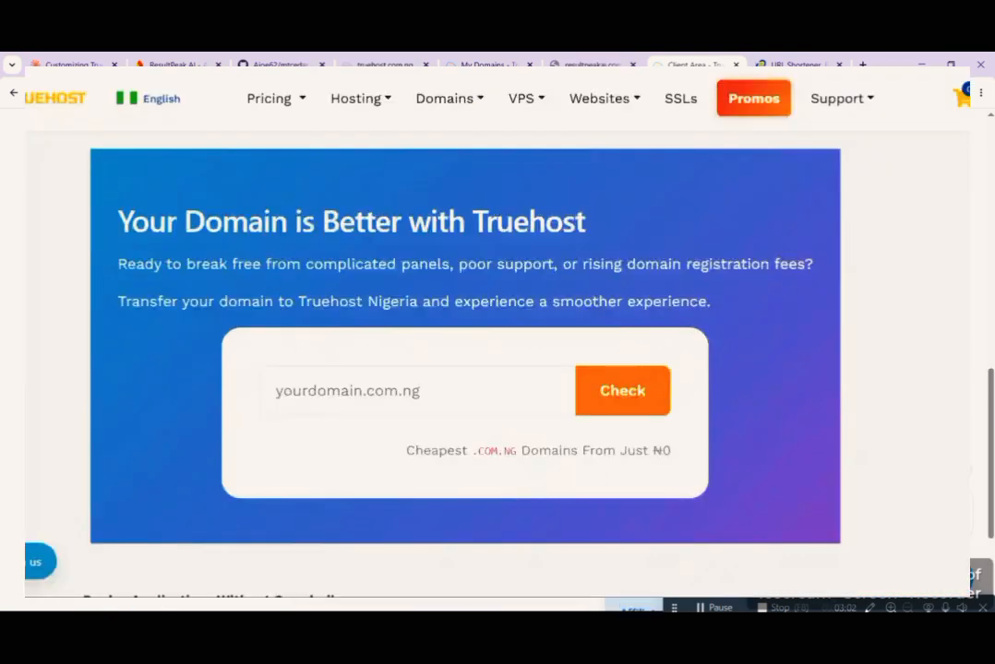
scroll(596, 332, up, 5)
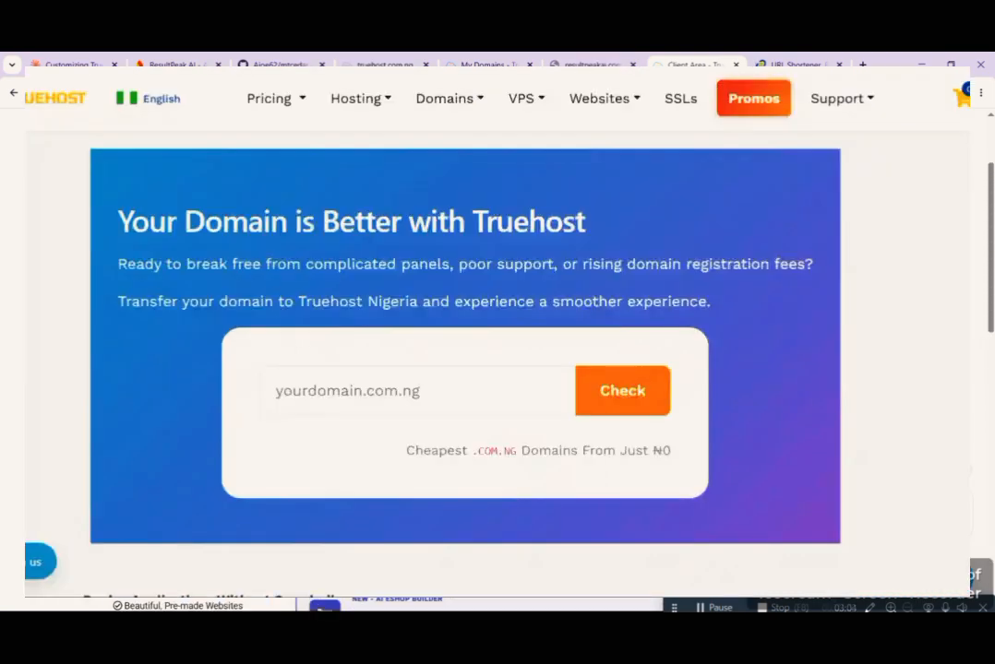
scroll(499, 351, up, 2)
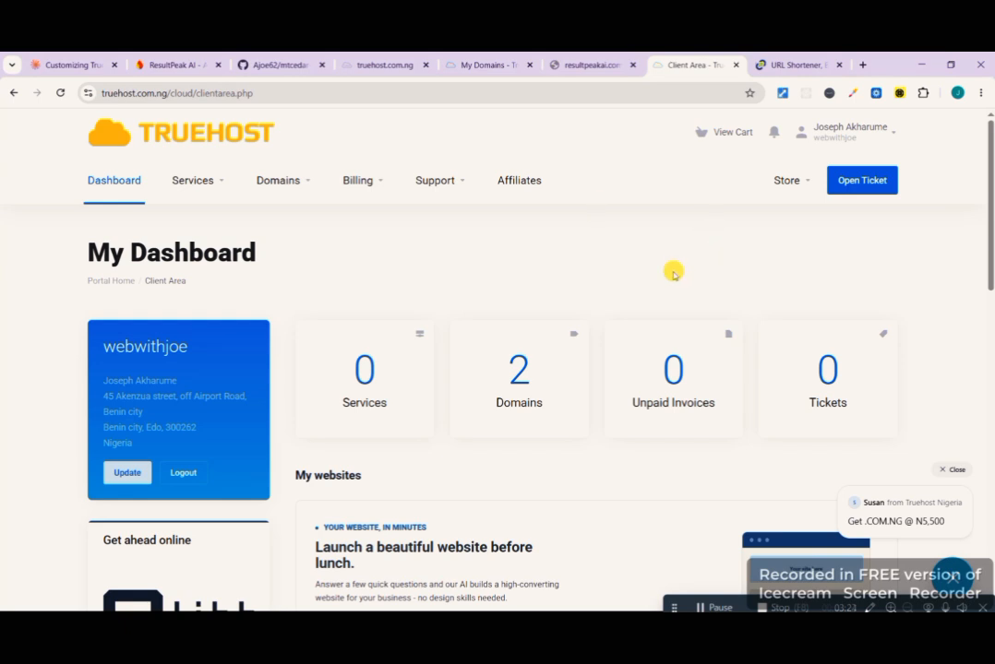
scroll(672, 269, down, 1)
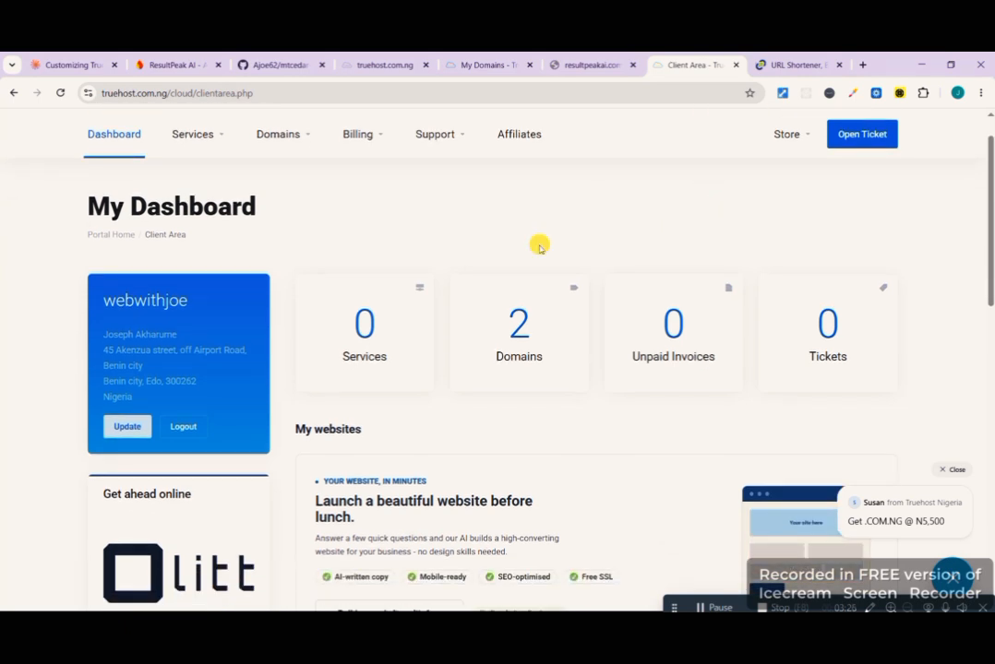
scroll(540, 247, down, 5)
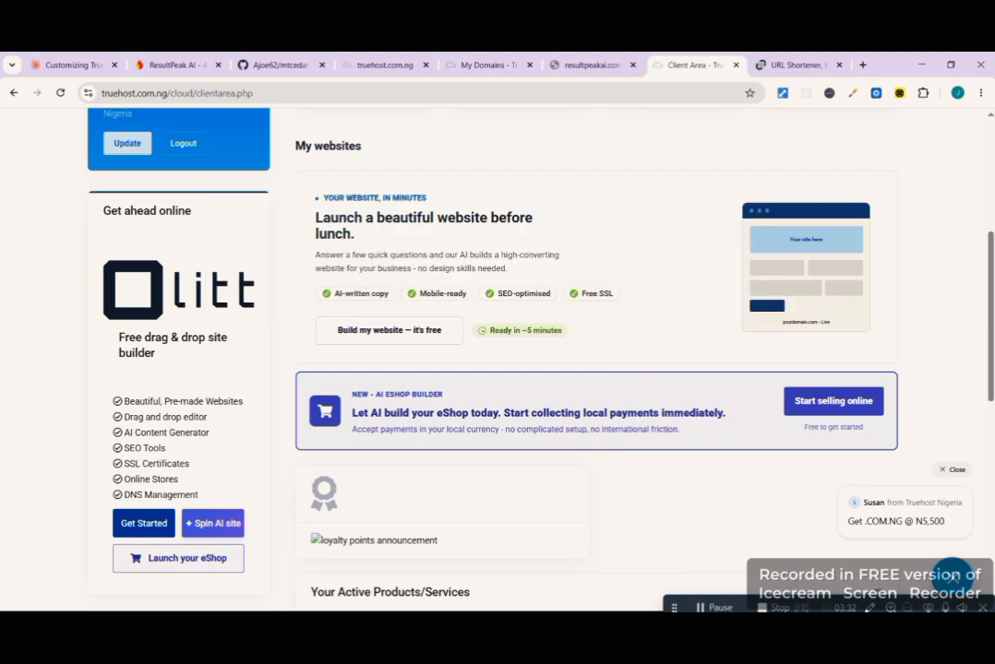
scroll(590, 370, up, 3)
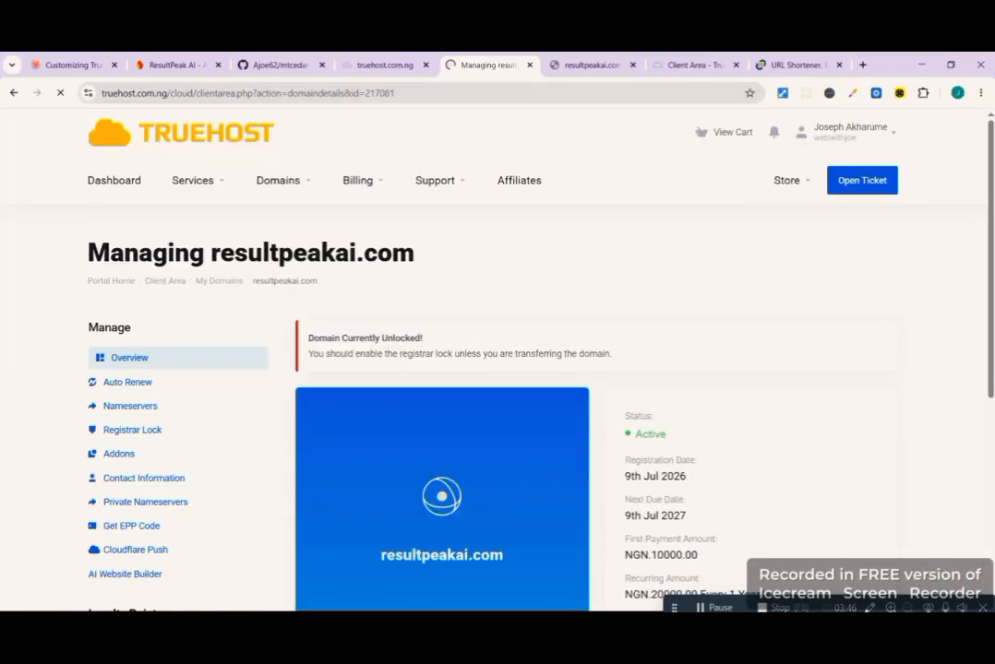
- Open the nameserver settings for resultpeakai.com from the domain's management page
scroll(681, 325, down, 1)
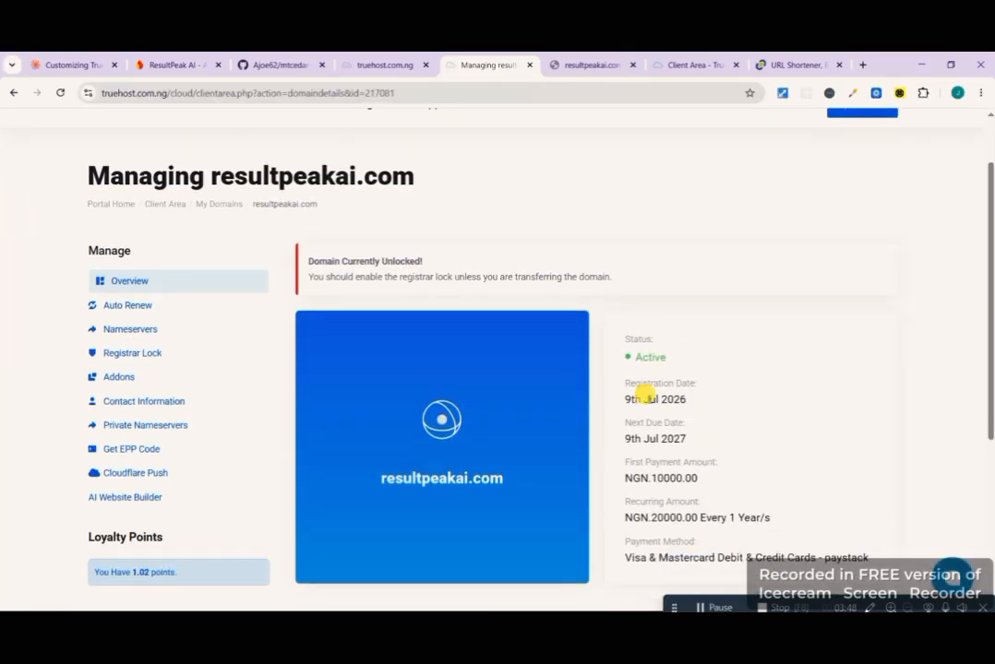
scroll(624, 400, down, 1)
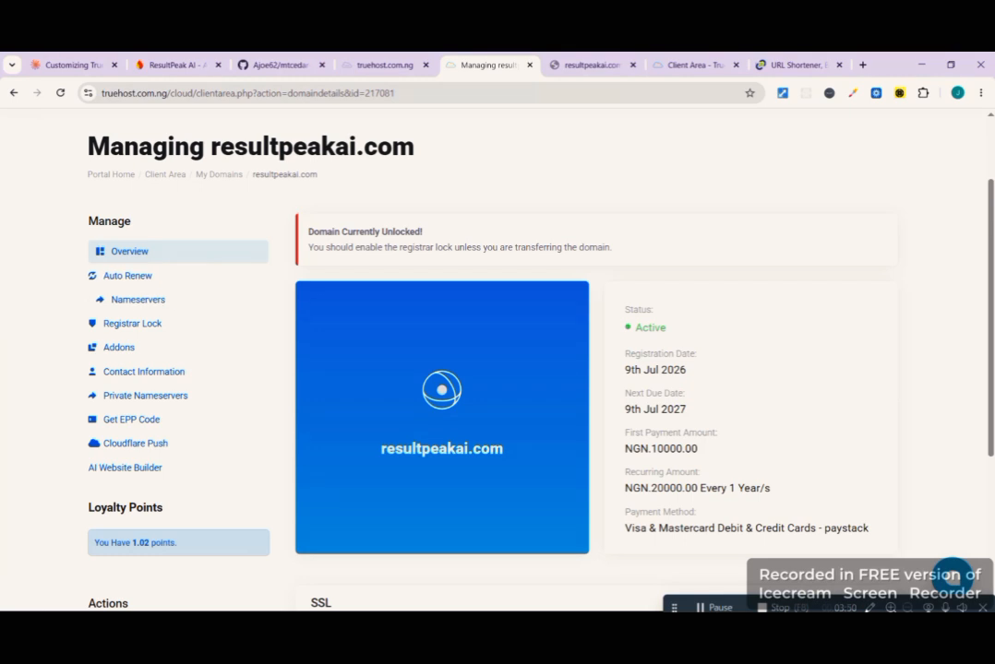
scroll(173, 302, up, 3)
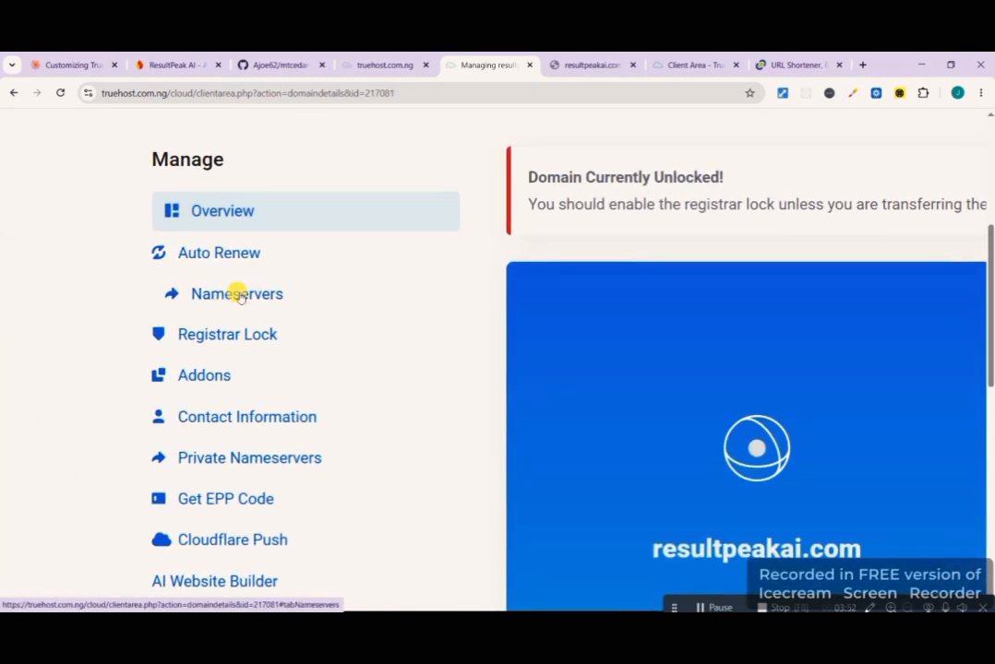
click(238, 295)
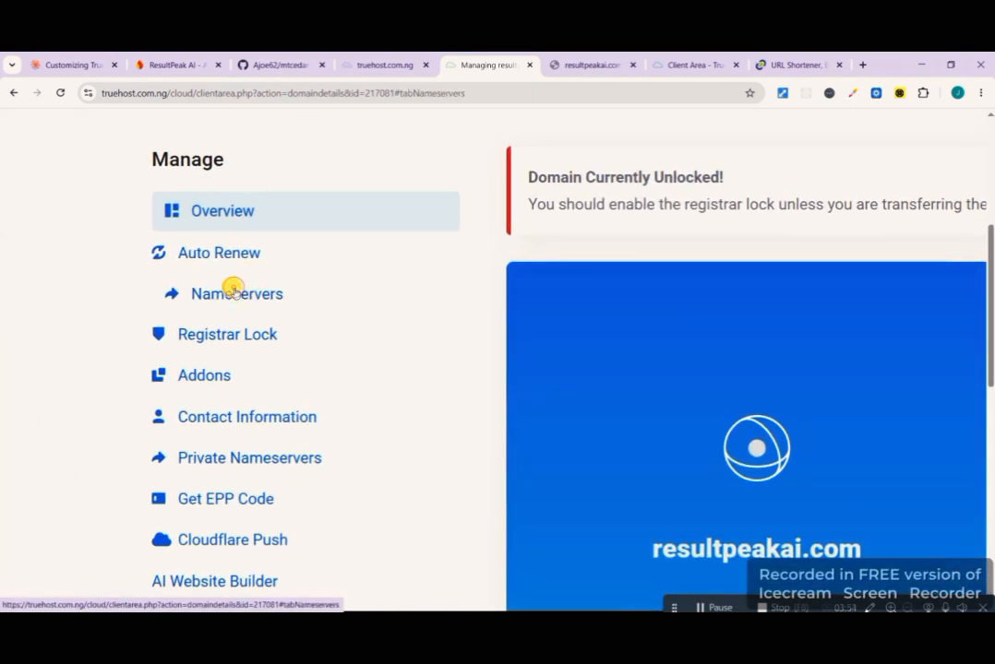
scroll(274, 400, right, 1)
scroll(274, 401, down, 3)
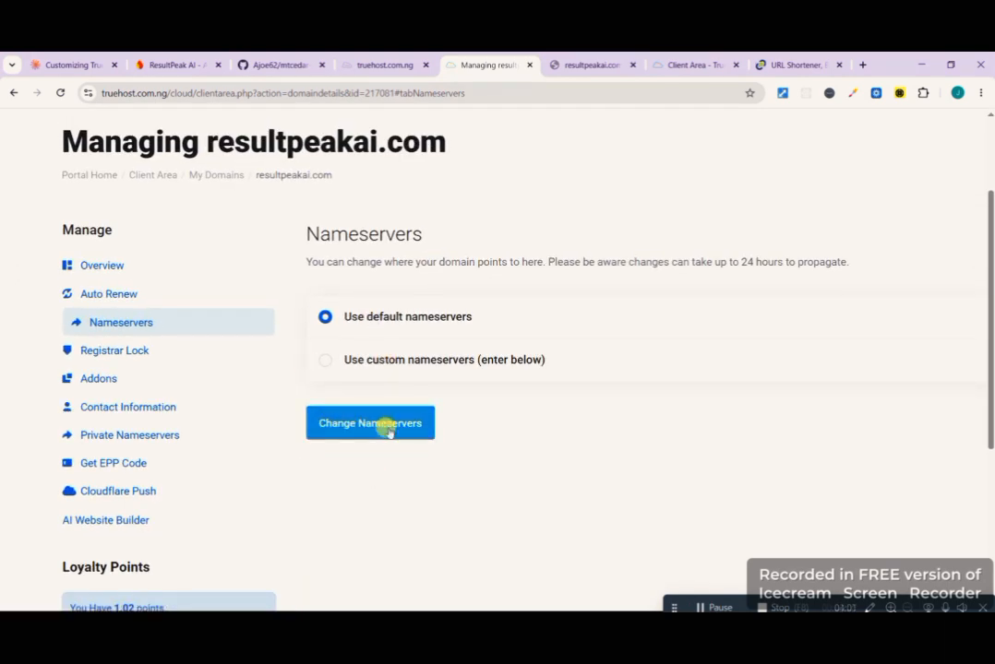
- Submit the nameserver form with the default nameservers option and view the reloaded nameserver fields
click(390, 432)
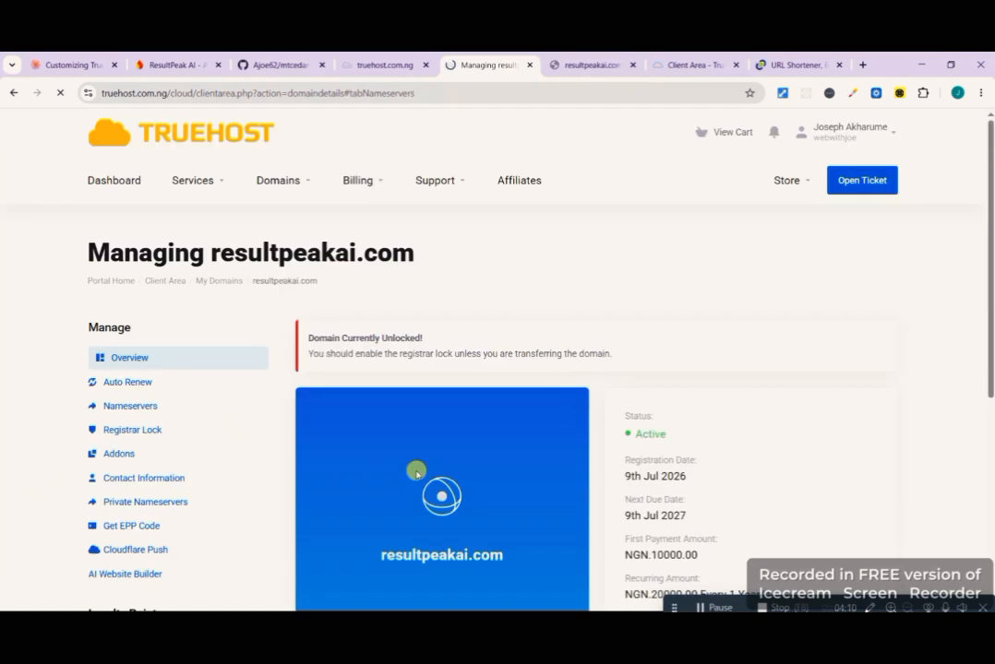
scroll(416, 472, down, 3)
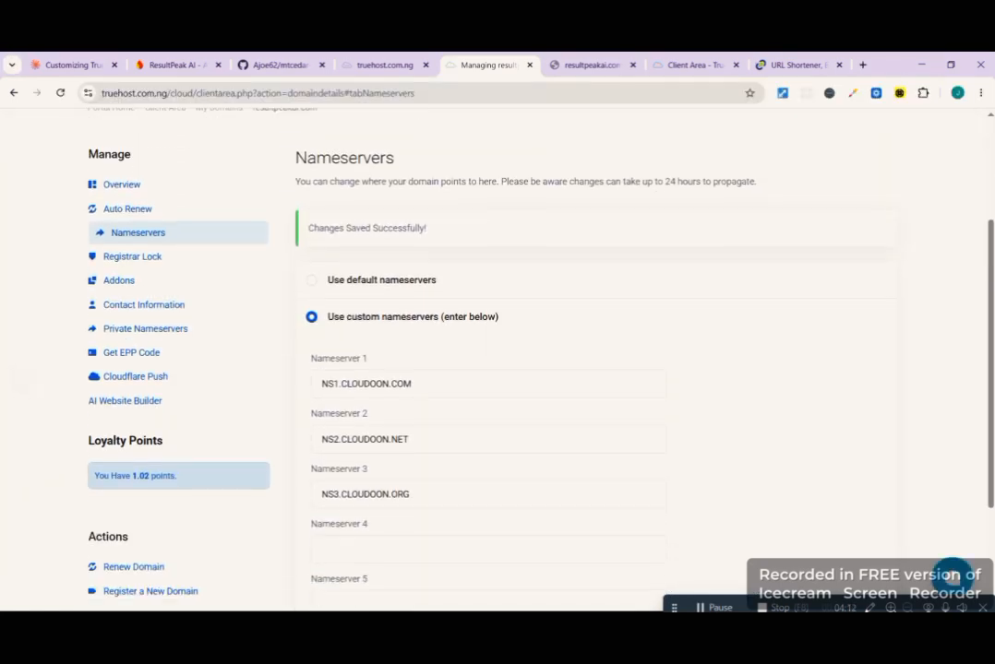
scroll(498, 369, down, 1)
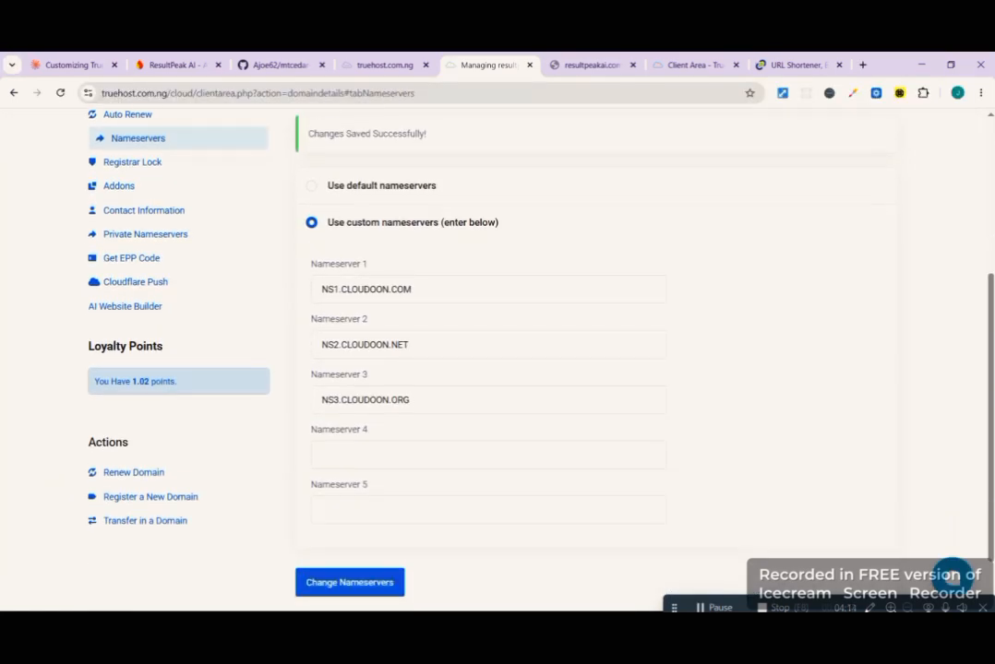
- Clear the existing entries for Nameserver 1, Nameserver 3 and Nameserver 2 under the custom nameservers option
click(426, 289)
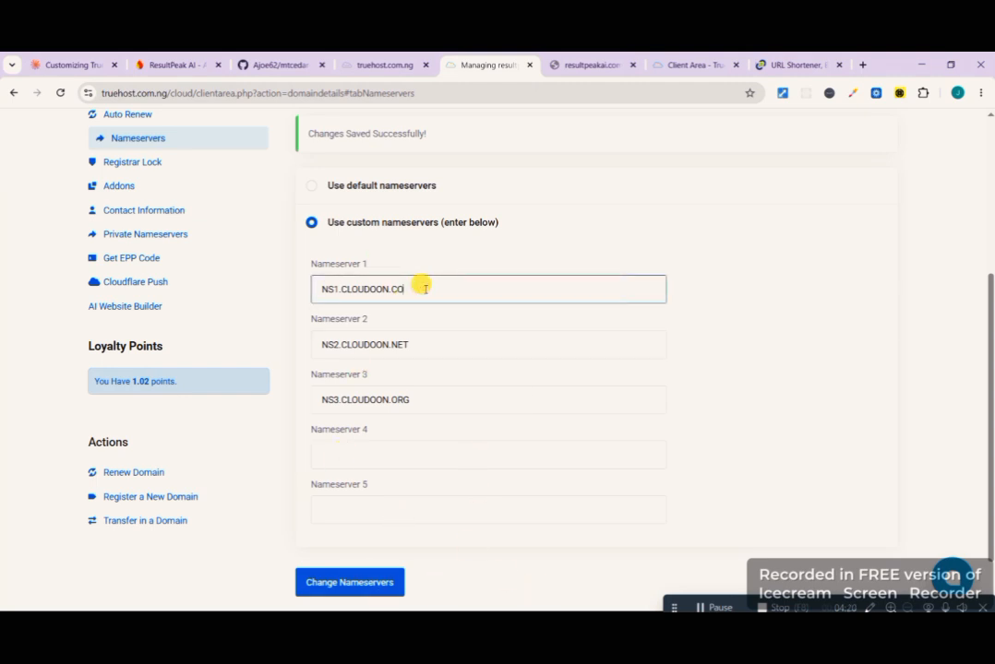
key(BackSpace)
key(BackSpace)
key(BackSpace)
key(BackSpace)
key(BackSpace)
key(BackSpace)
key(BackSpace)
key(BackSpace)
key(BackSpace)
key(BackSpace)
key(BackSpace)
key(BackSpace)
key(BackSpace)
key(BackSpace)
key(BackSpace)
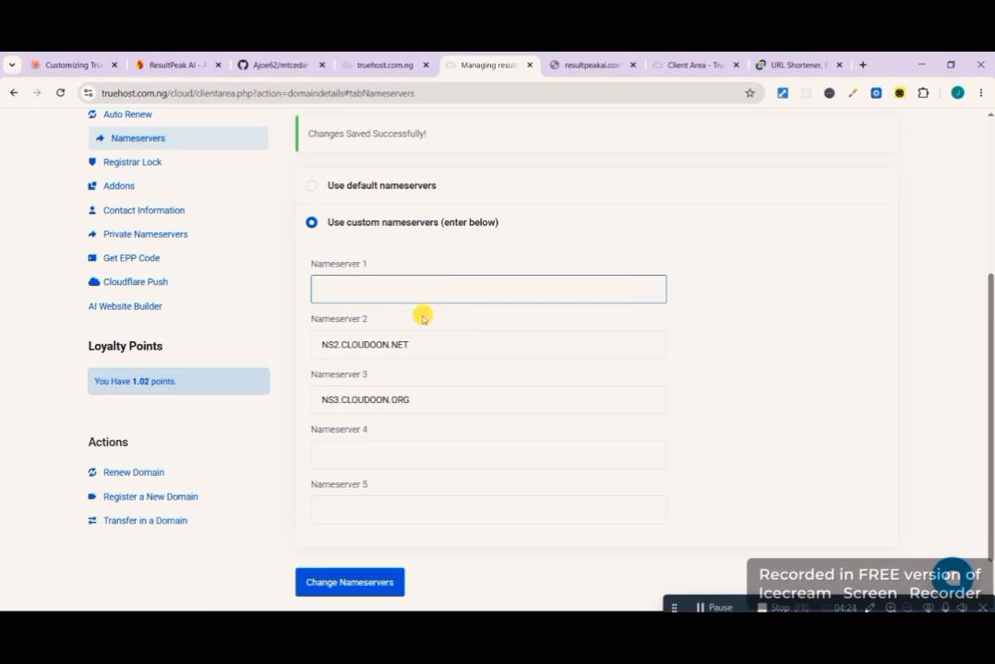
click(393, 395)
key(shift+Home)
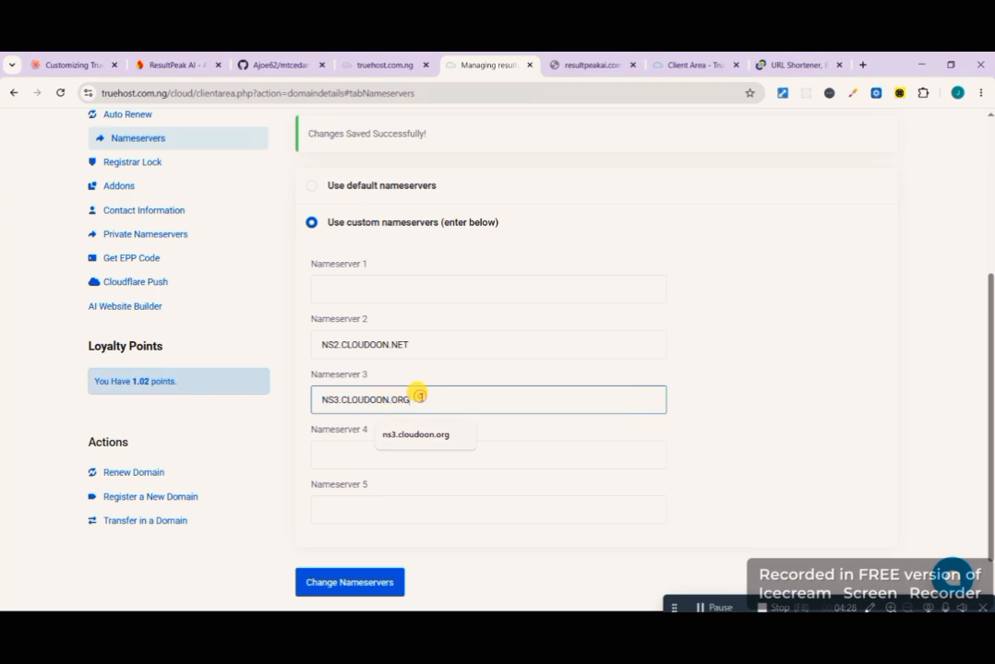
drag(419, 397, 300, 399)
key(BackSpace)
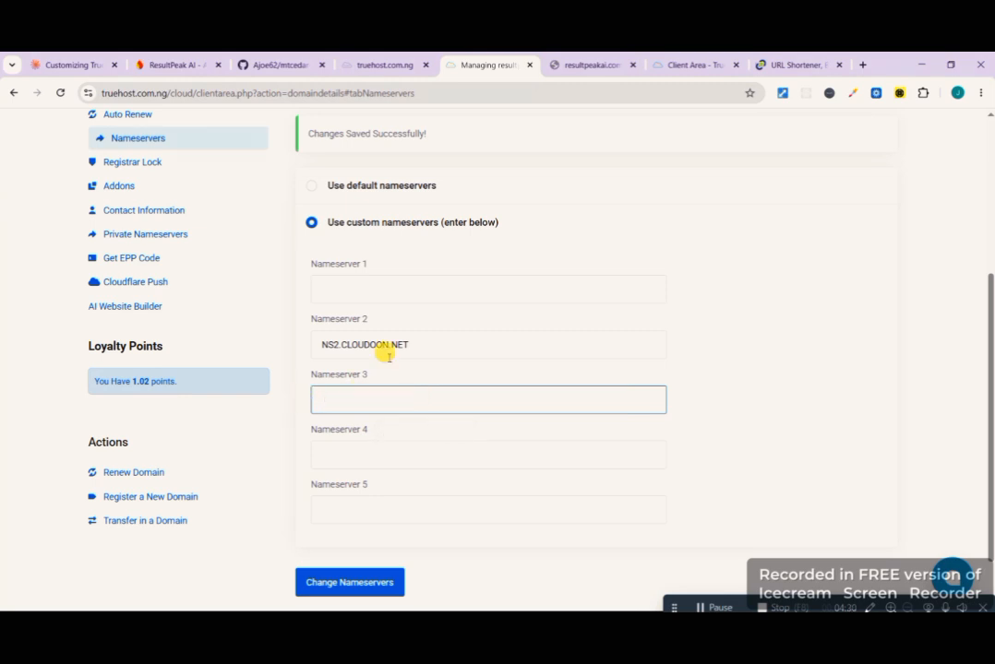
click(417, 342)
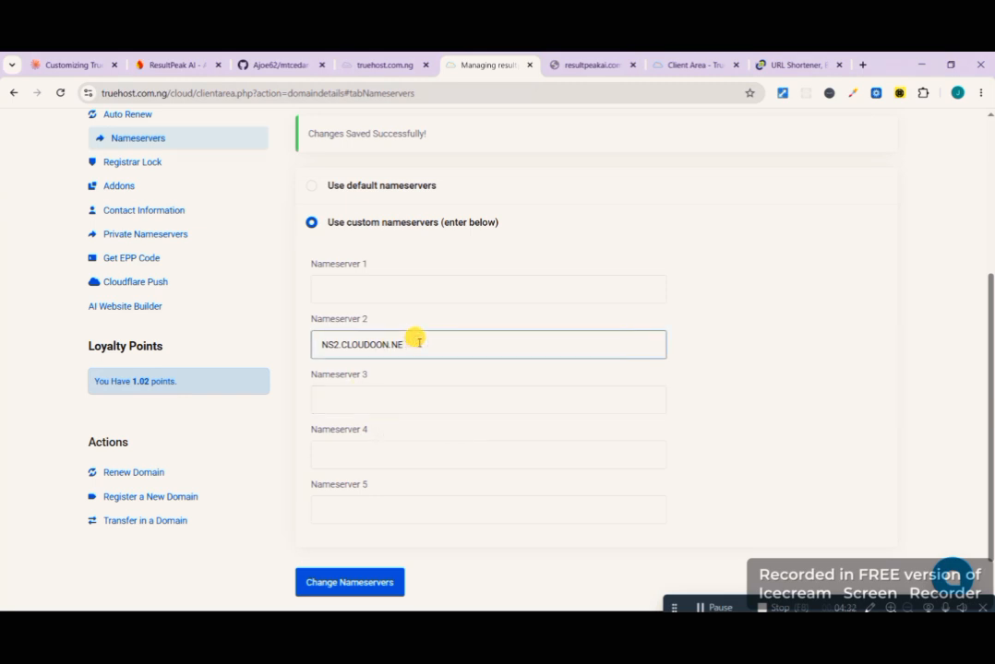
key(BackSpace)
key(BackSpace)
key(BackSpace)
key(BackSpace)
key(BackSpace)
key(BackSpace)
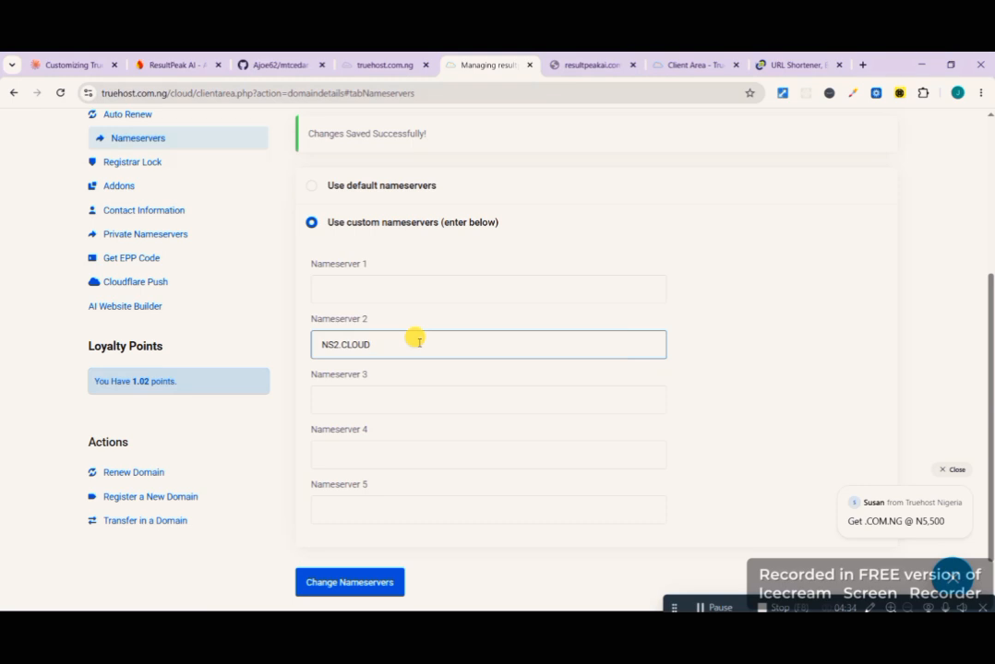
key(BackSpace)
key(BackSpace)
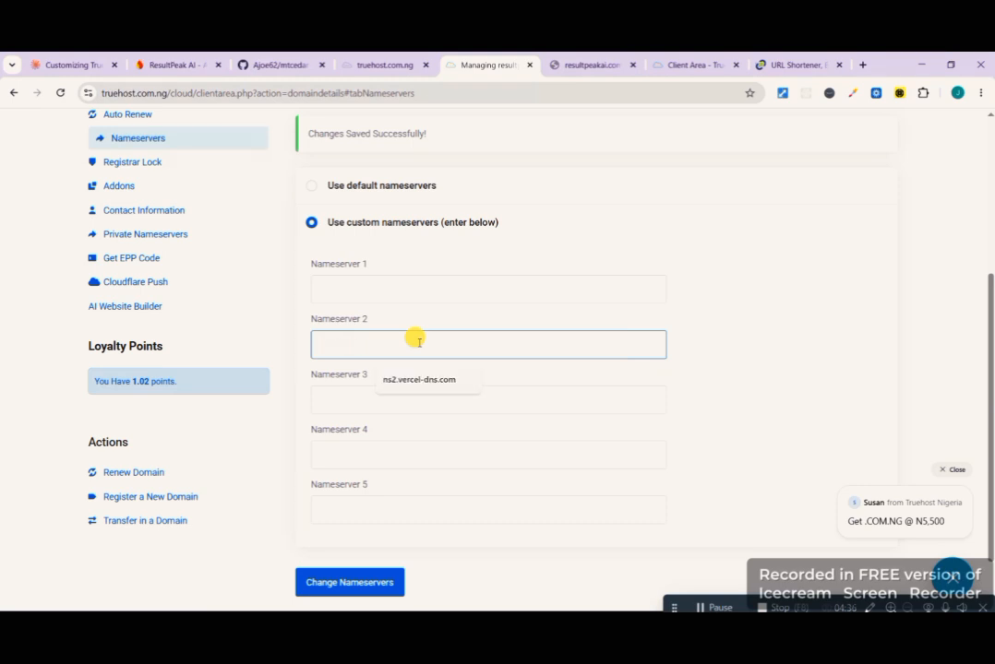
- Set Nameserver 1 to ns1.vercel-dns.com and Nameserver 2 to ns2.vercel-dns.com, and submit the nameserver change
click(396, 289)
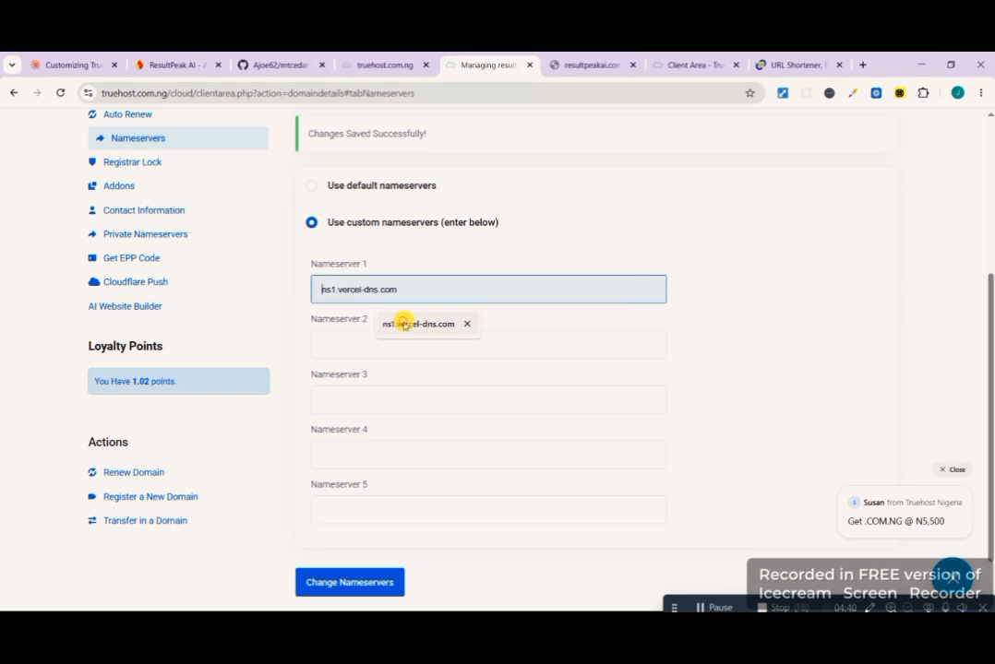
click(403, 323)
click(374, 343)
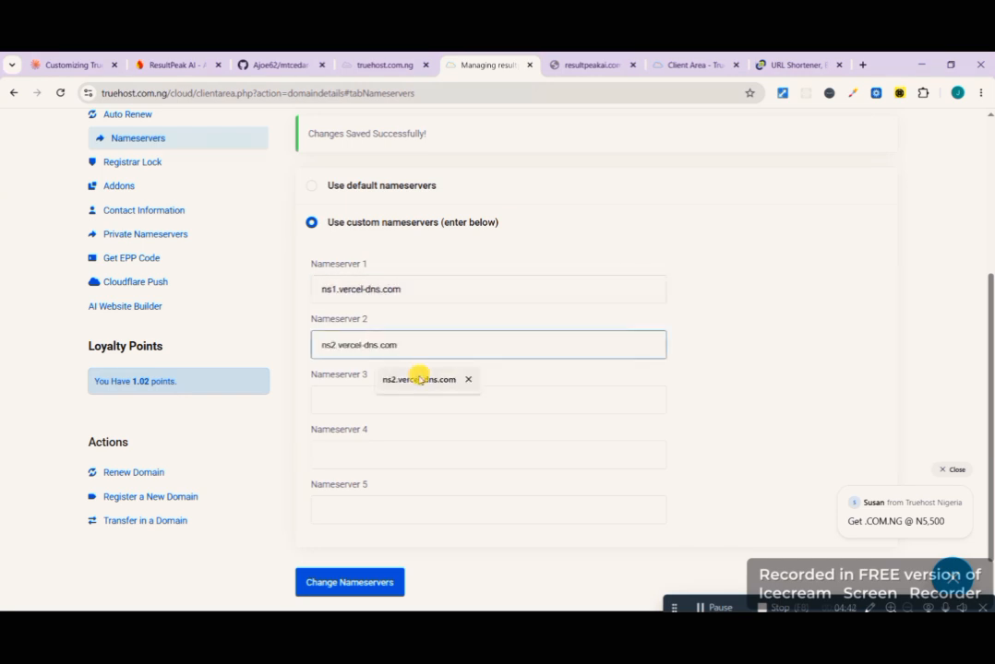
click(420, 380)
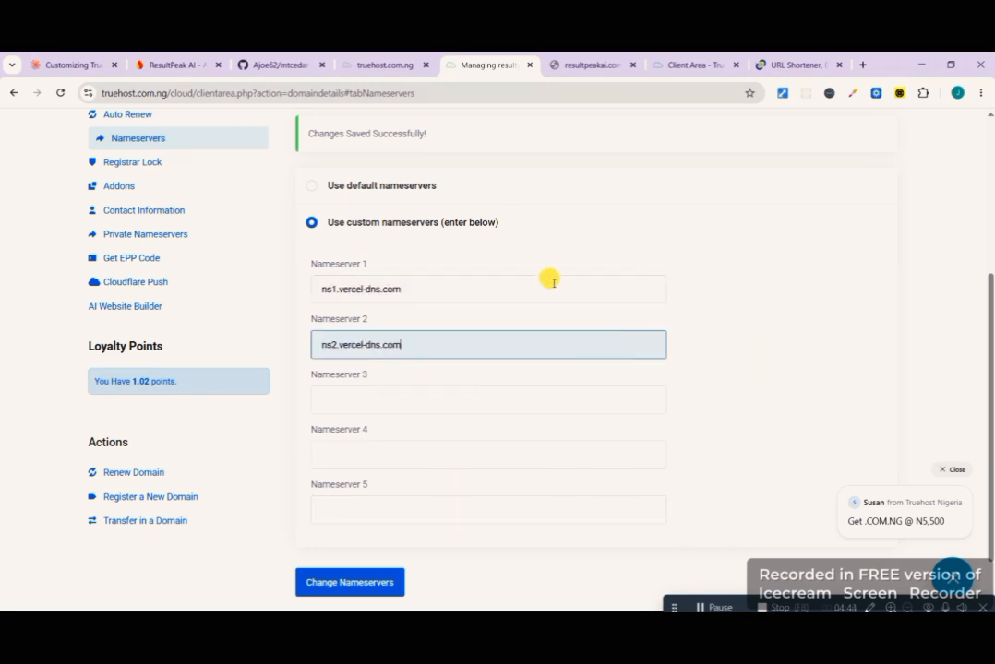
scroll(555, 381, up, 2)
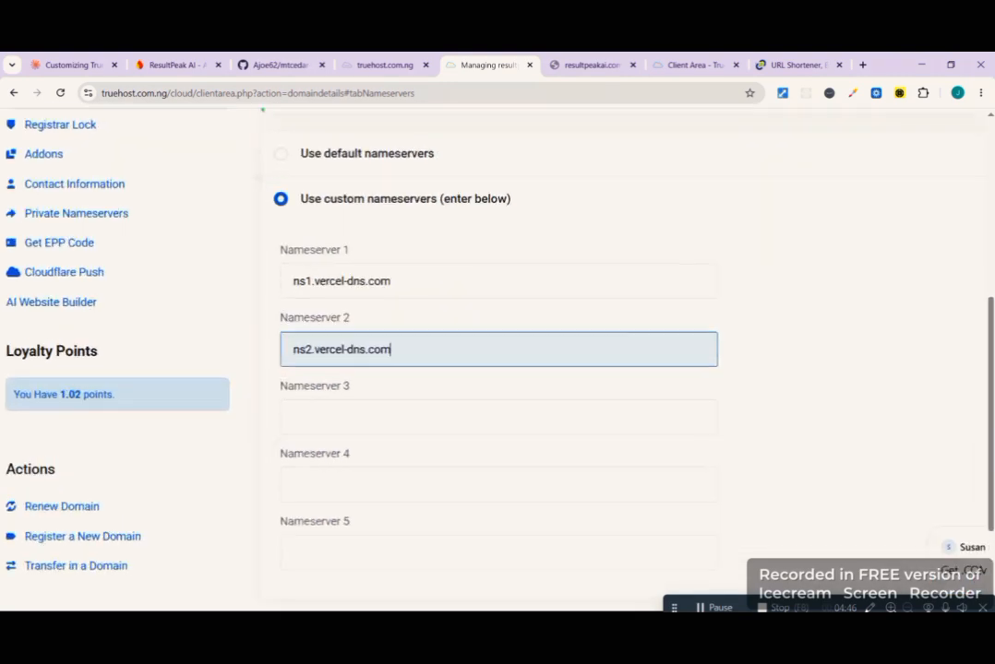
scroll(425, 444, down, 3)
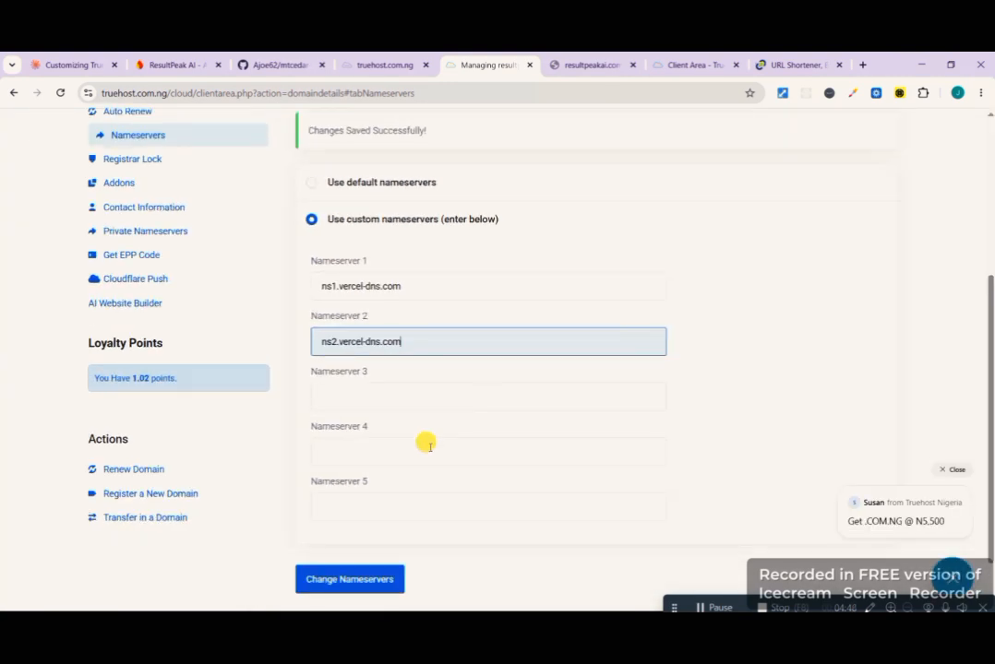
click(360, 581)
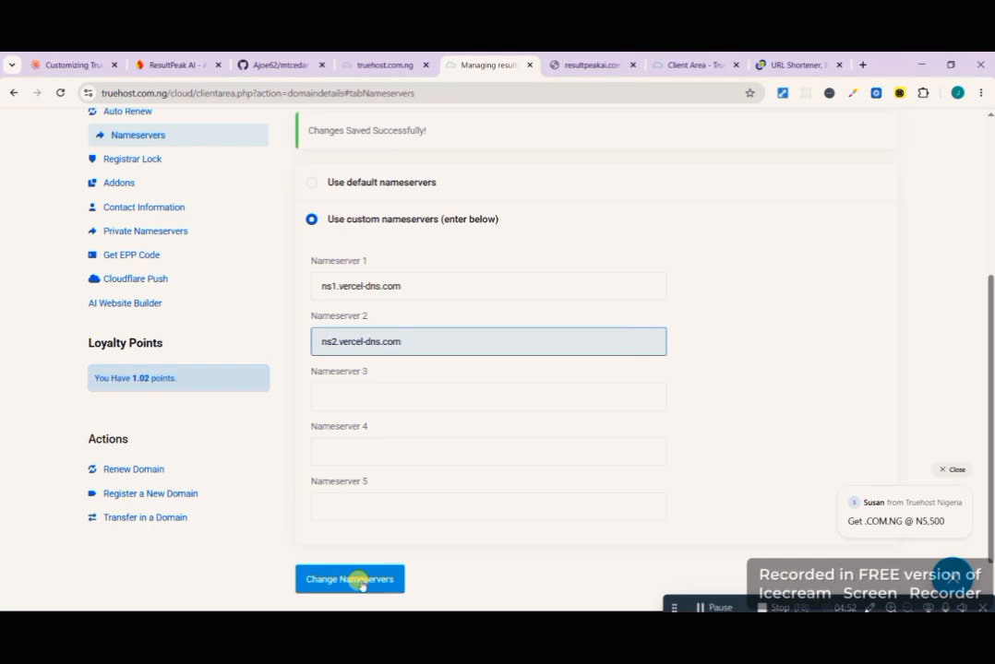
click(361, 581)
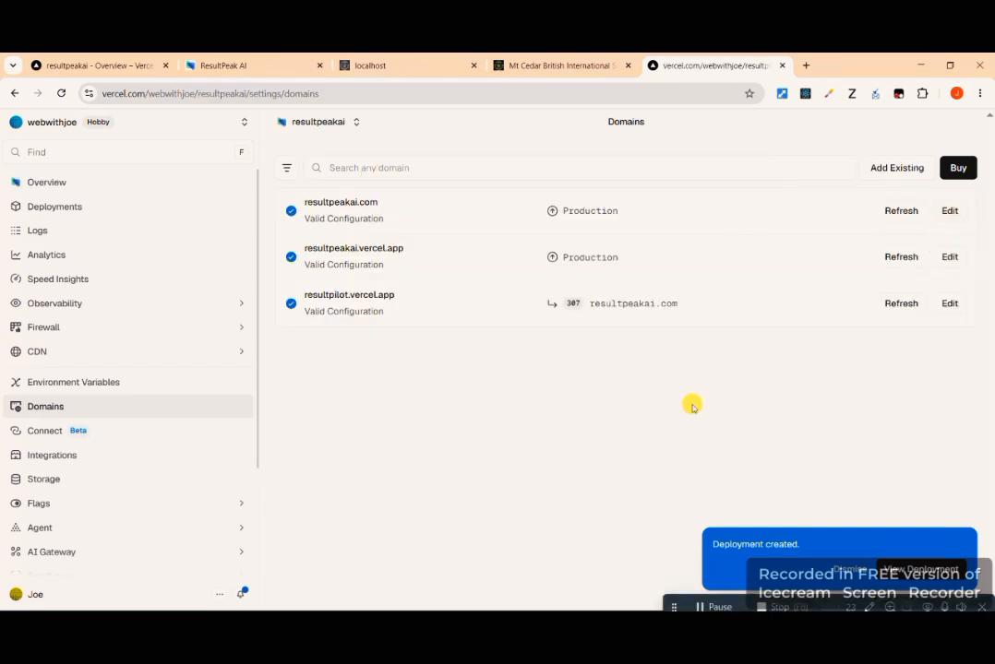
- Switch to the resultpeakai project's domains on Vercel, edit resultpeakai.com and save it connected to the Production environment
scroll(437, 369, up, 2)
scroll(437, 369, down, 2)
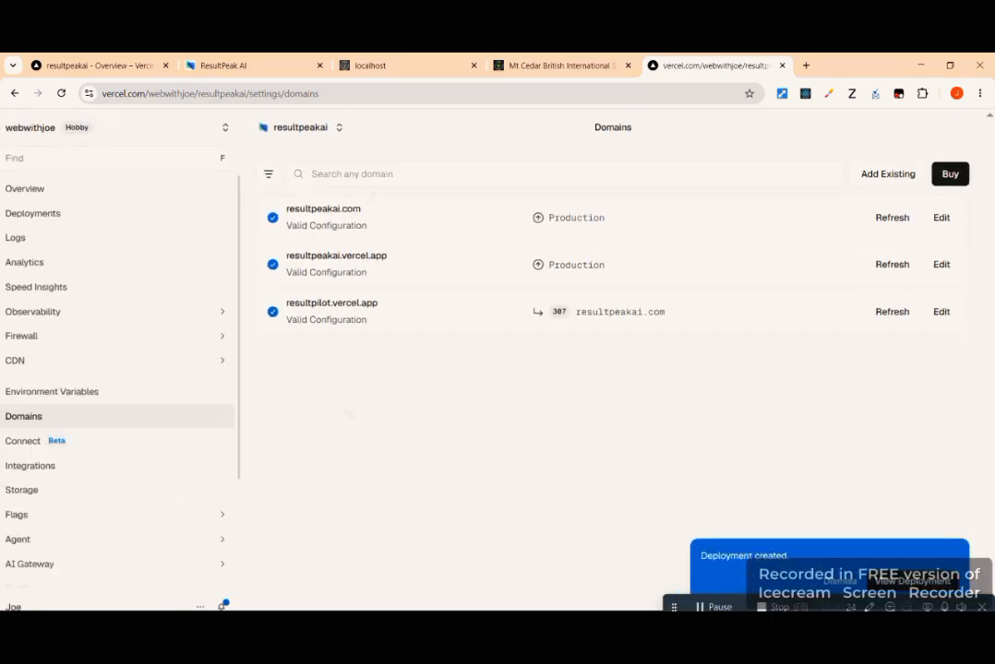
scroll(350, 413, down, 1)
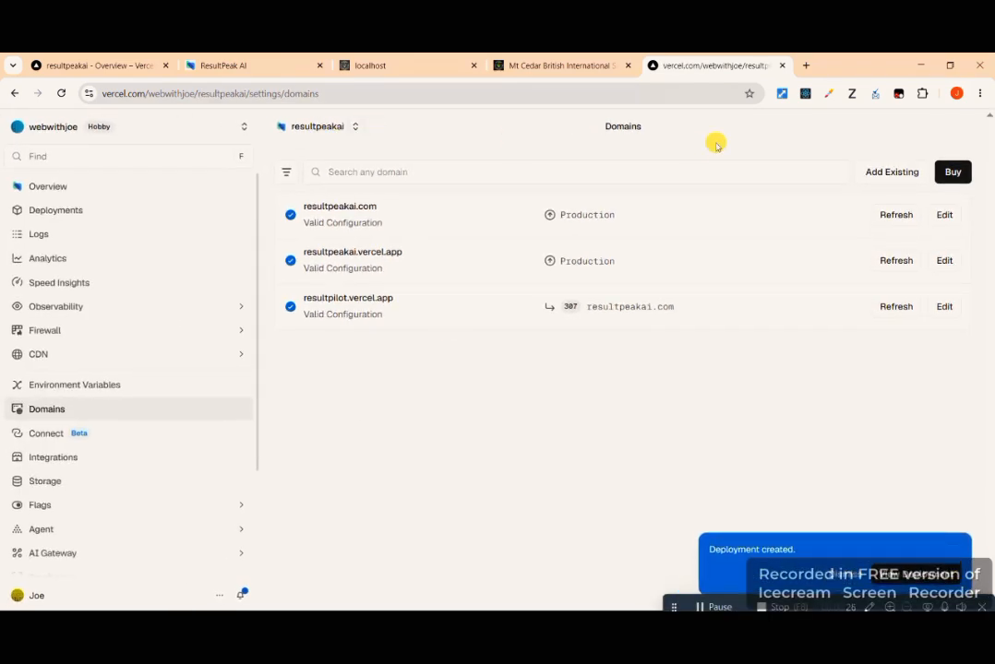
click(939, 218)
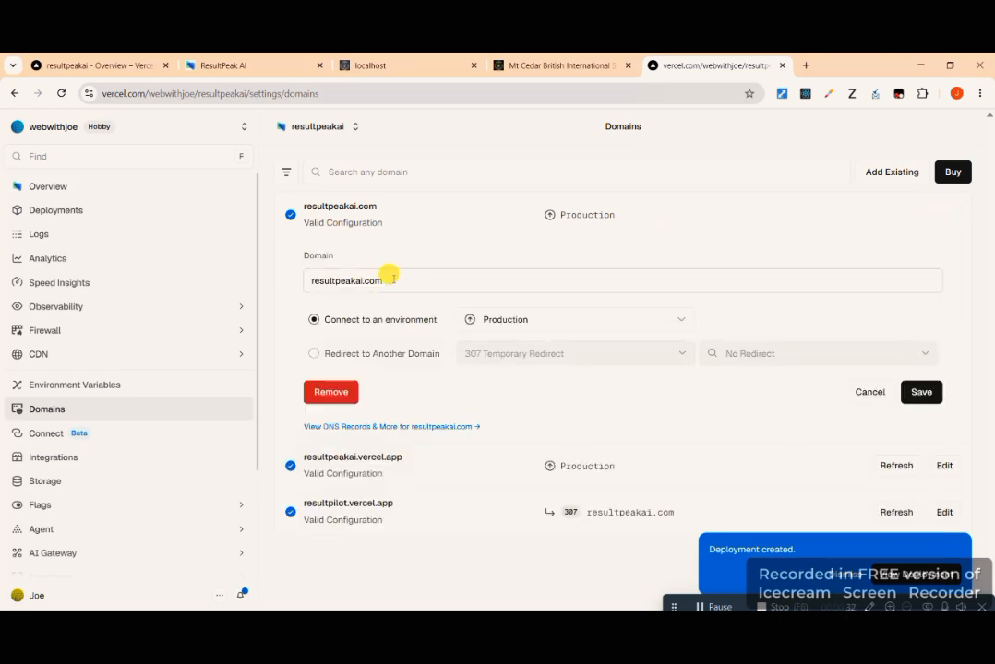
drag(384, 278, 295, 279)
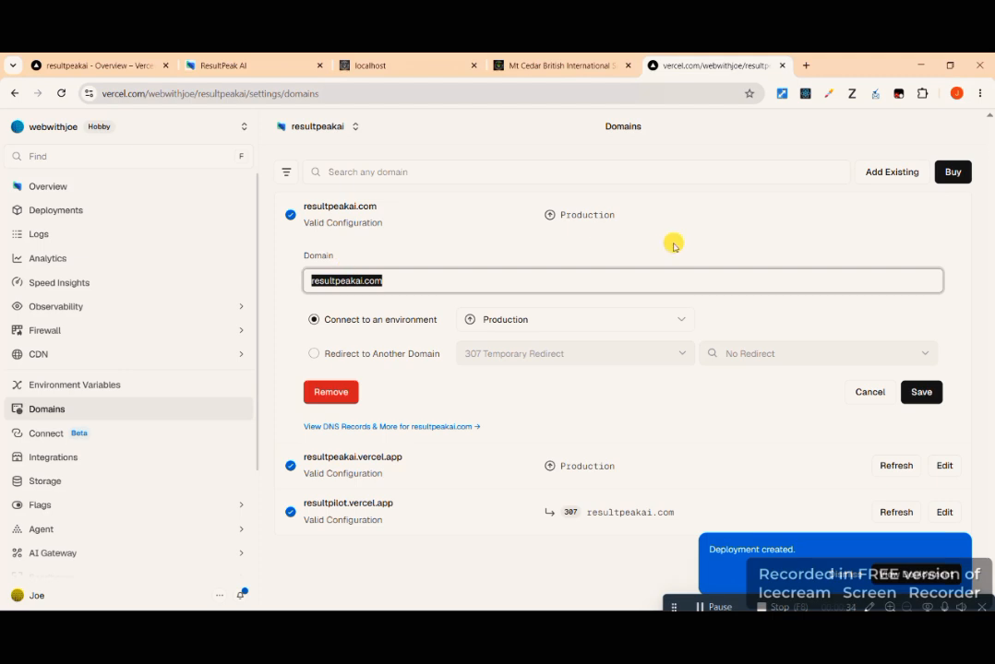
click(731, 223)
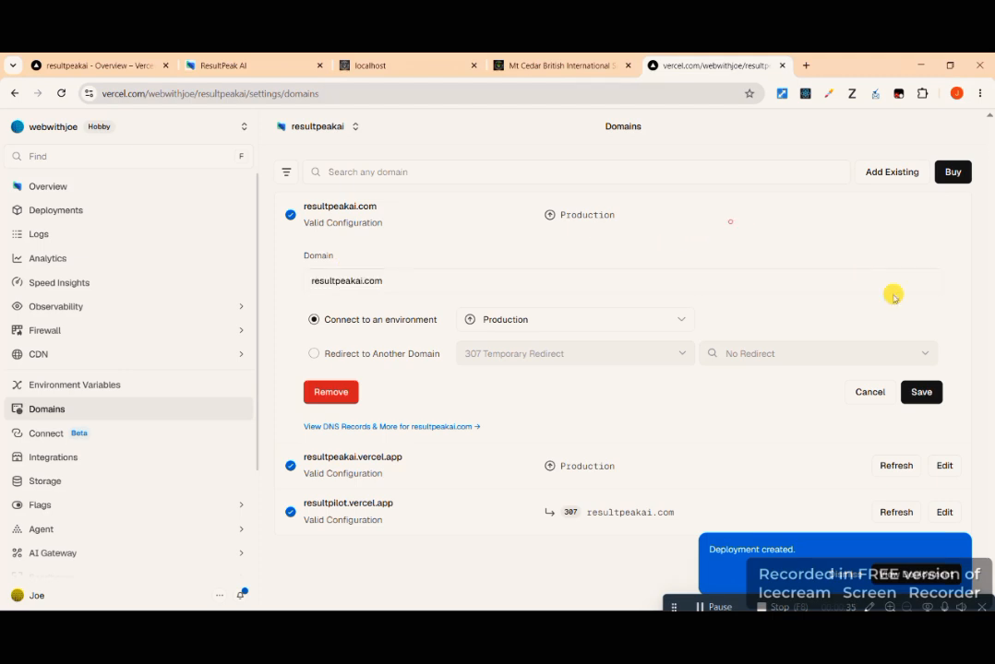
click(920, 391)
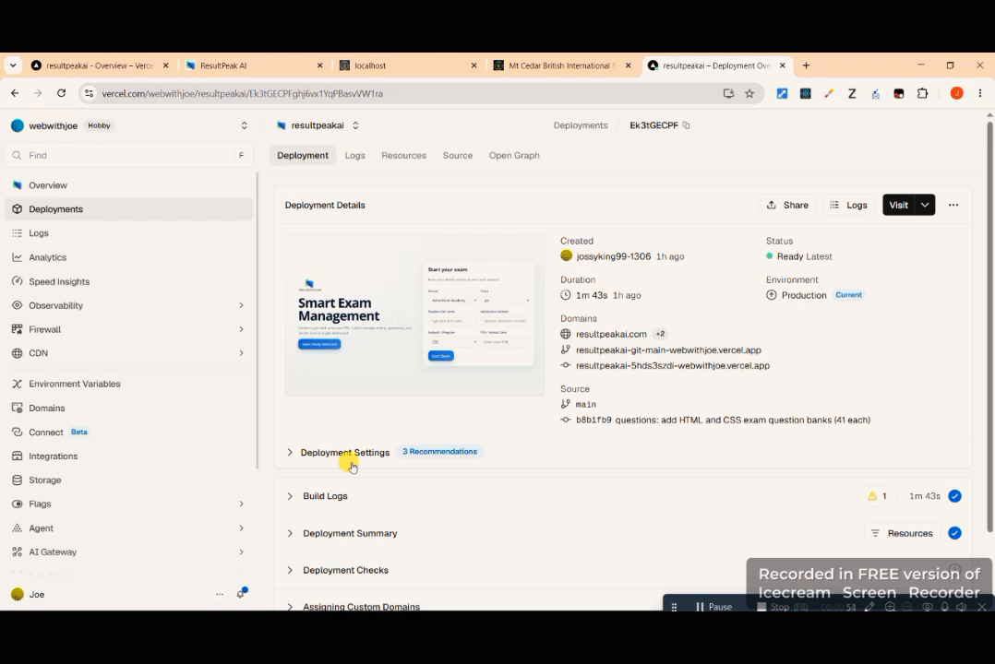
scroll(352, 466, up, 2)
scroll(351, 466, down, 2)
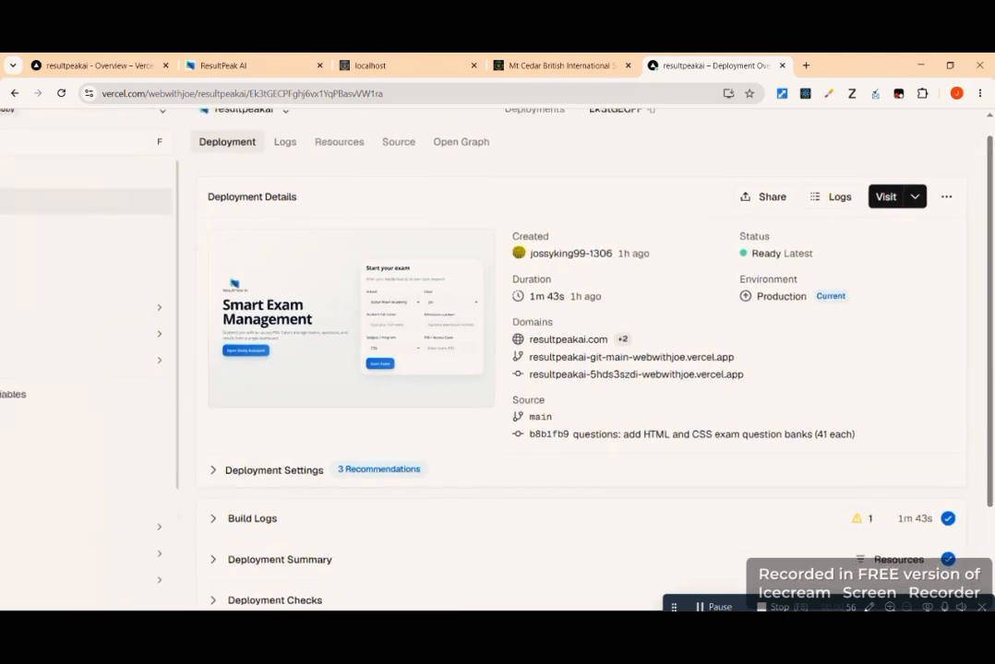
scroll(352, 467, down, 1)
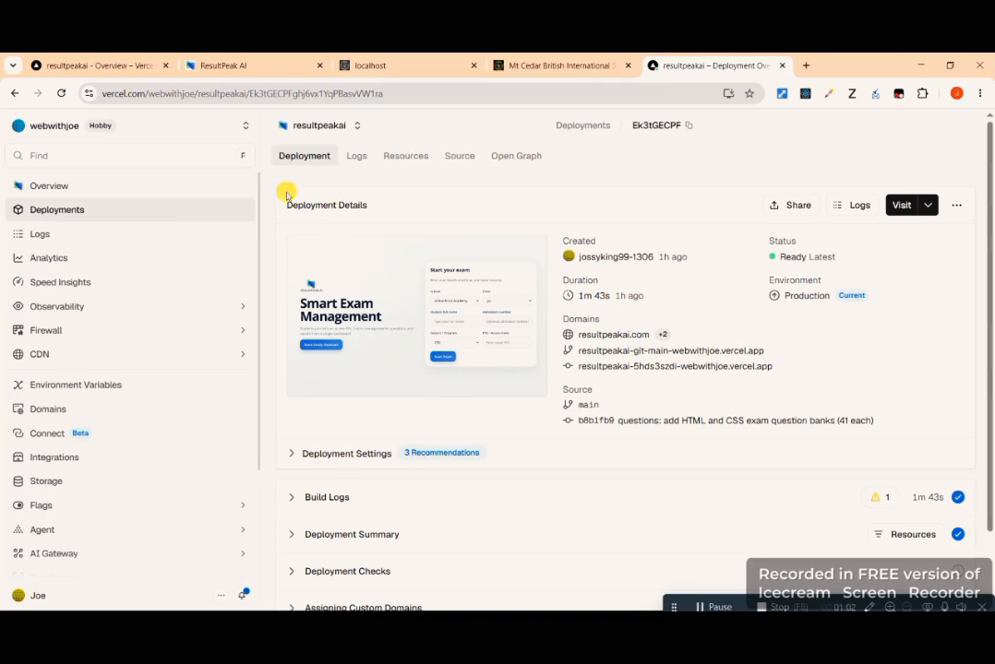
click(238, 66)
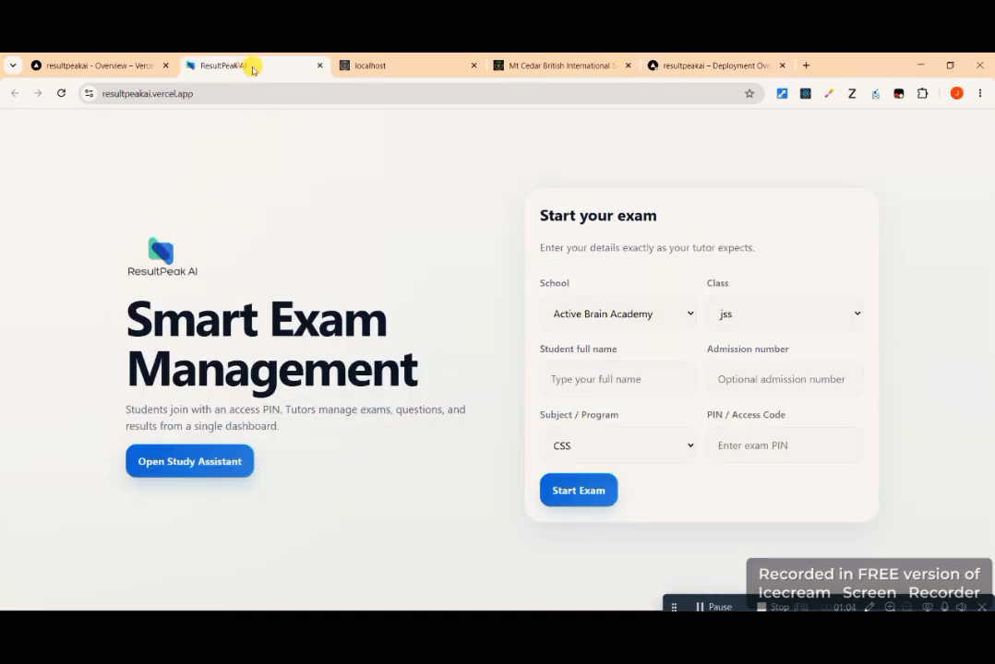
click(241, 93)
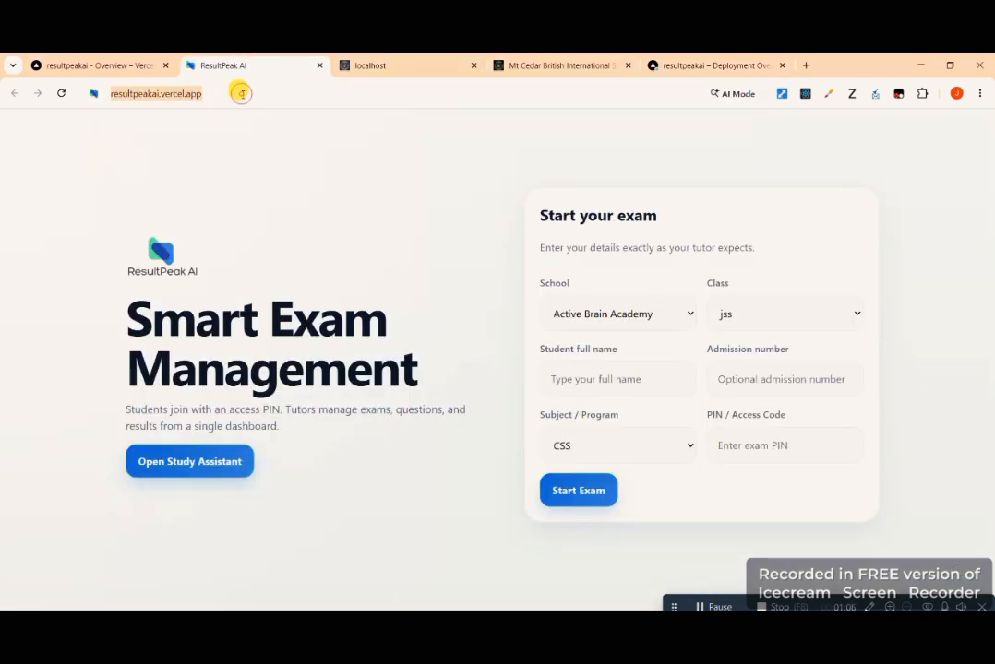
click(241, 93)
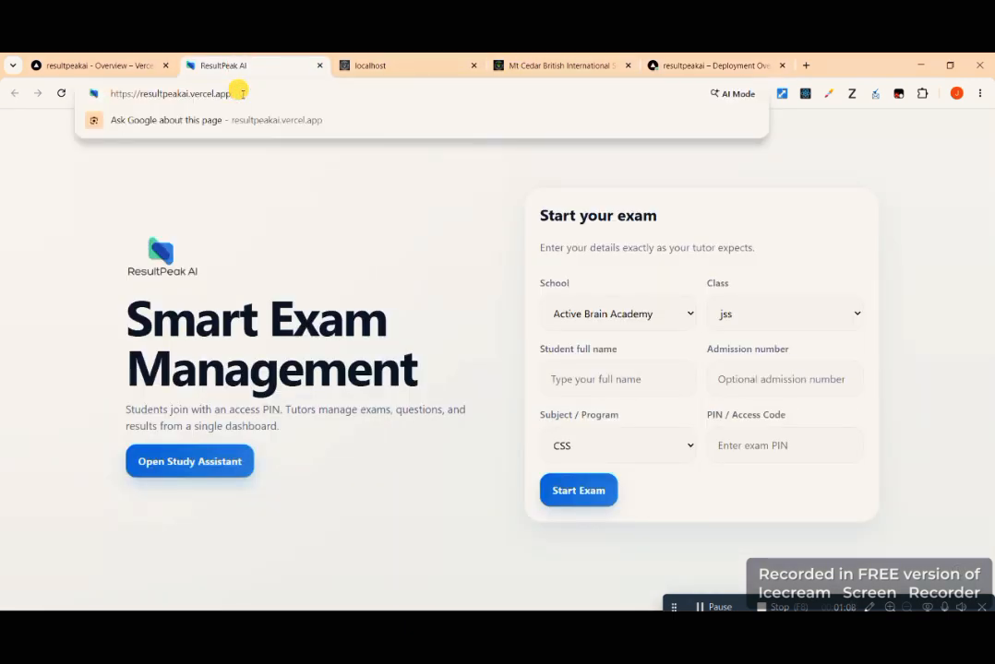
key(BackSpace)
key(BackSpace)
key(BackSpace)
key(BackSpace)
key(BackSpace)
key(BackSpace)
key(BackSpace)
key(BackSpace)
key(BackSpace)
key(BackSpace)
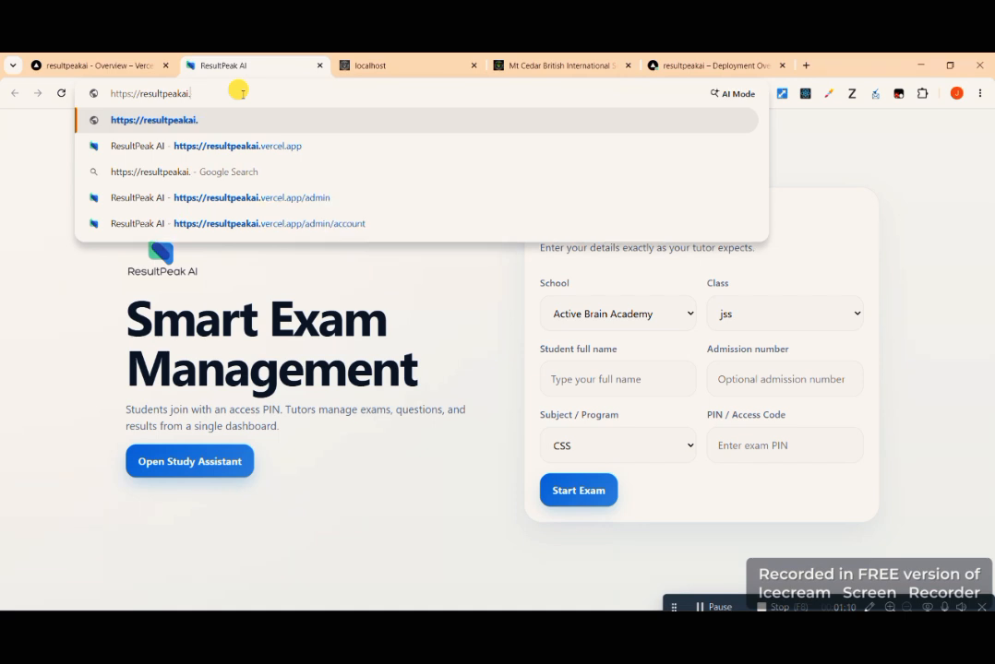
text(com)
key(Return)
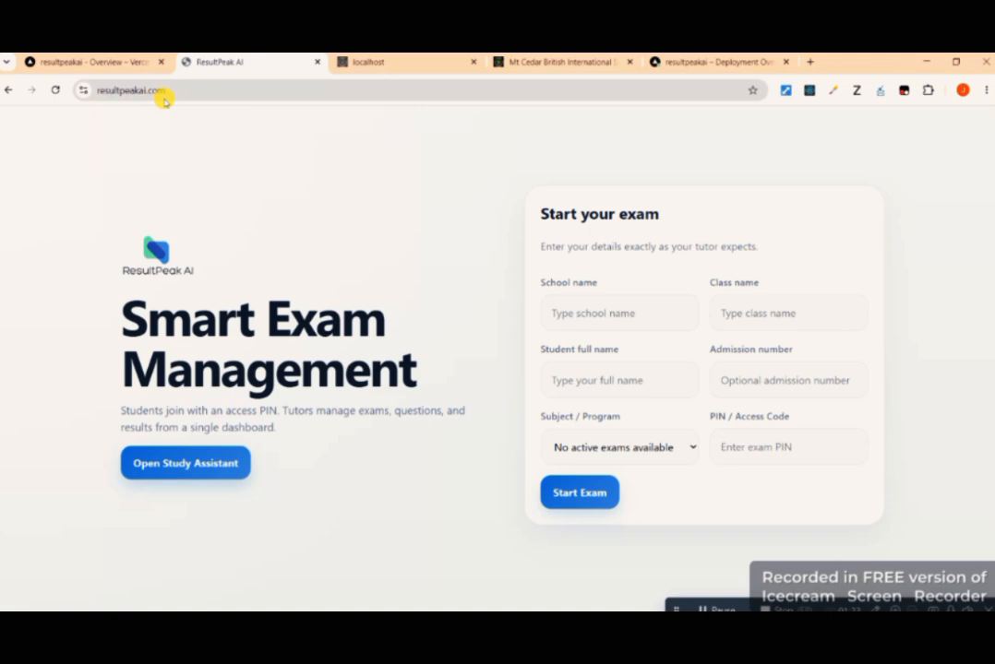
- Switch to the Truehost nameserver page for resultpeakai.com and review the saved custom nameservers
click(129, 90)
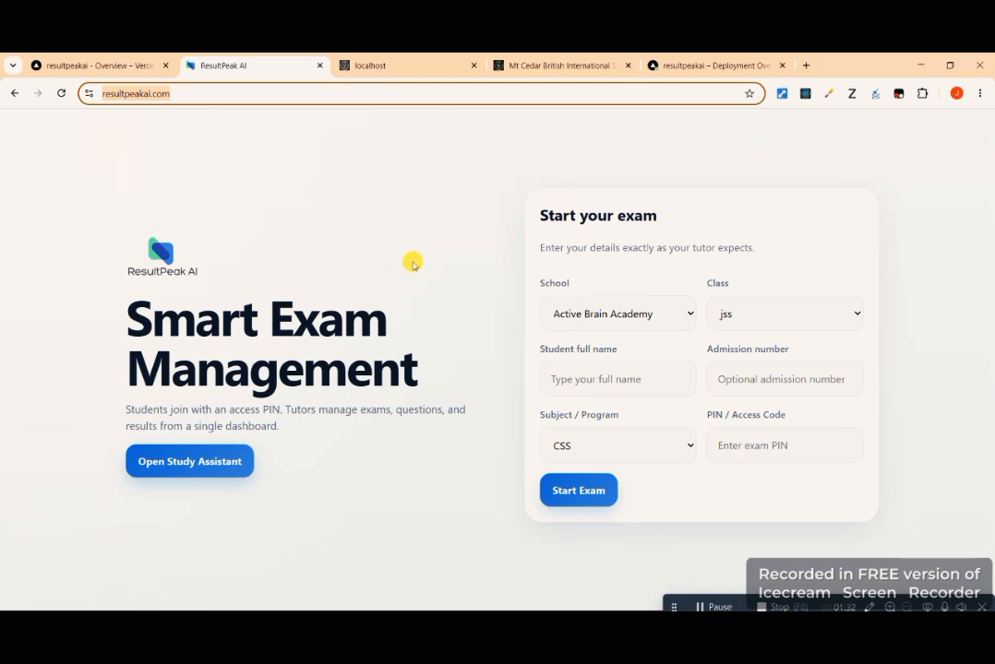
key(alt+Tab)
scroll(498, 360, up, 2)
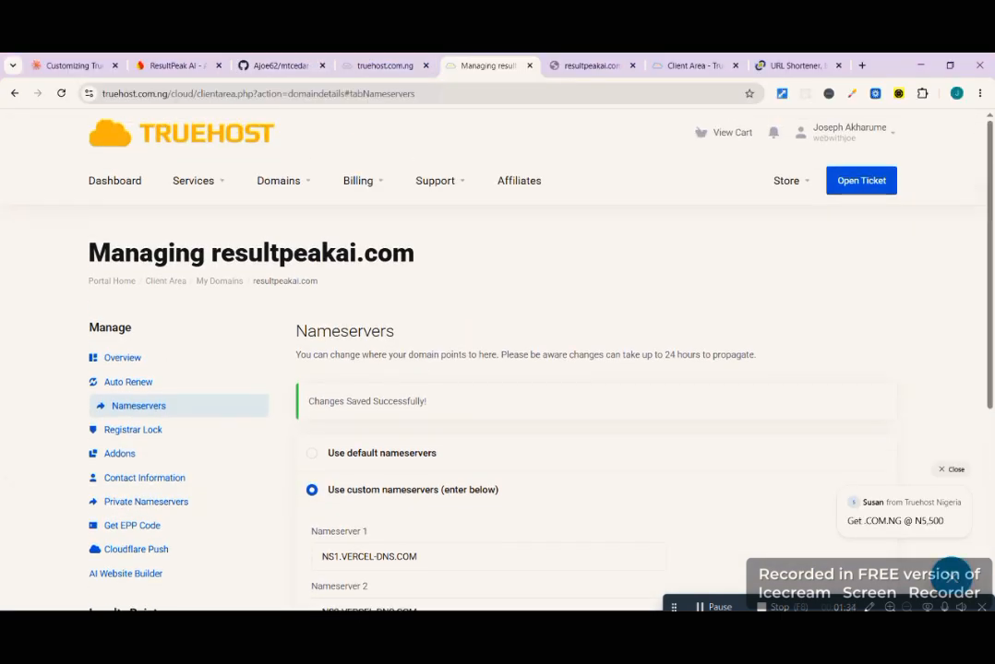
scroll(282, 63, down, 1)
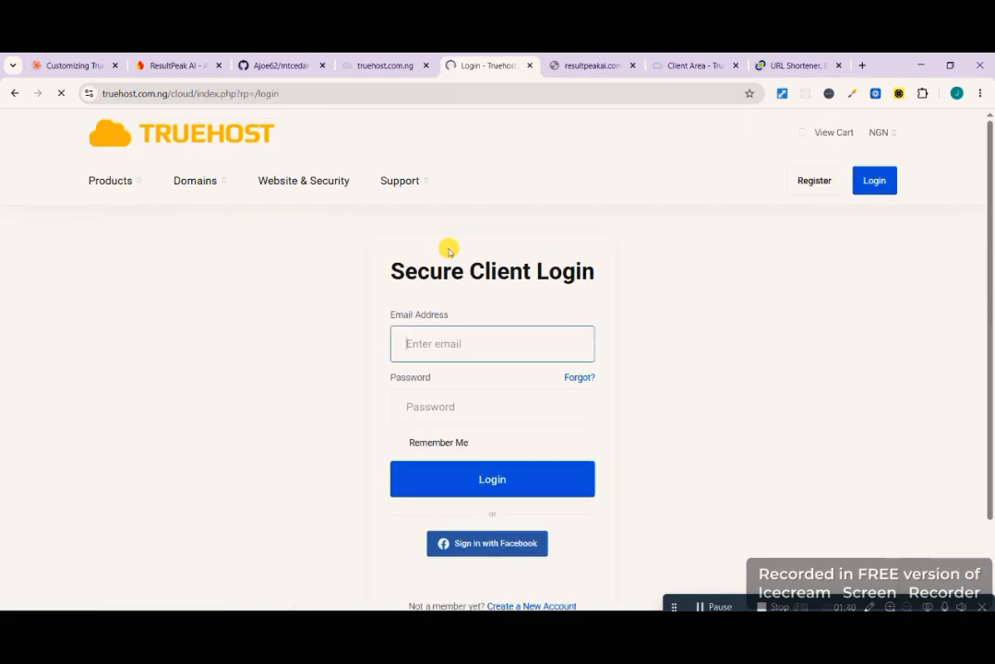
- Log back in to the Truehost My Domains list and view the live resultpeakai.com site in the same browser window
click(513, 481)
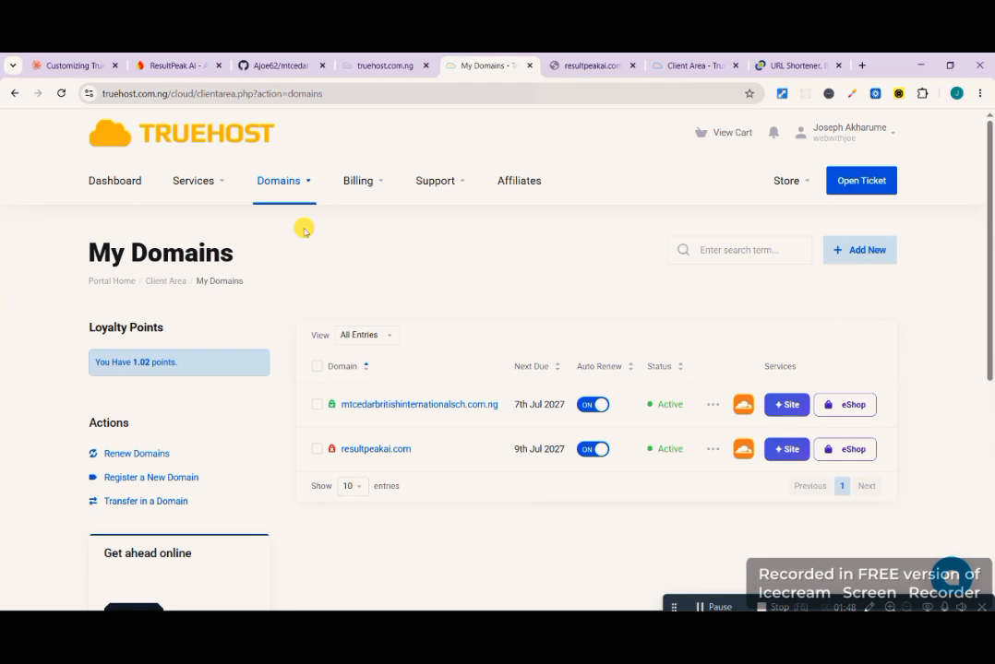
click(61, 93)
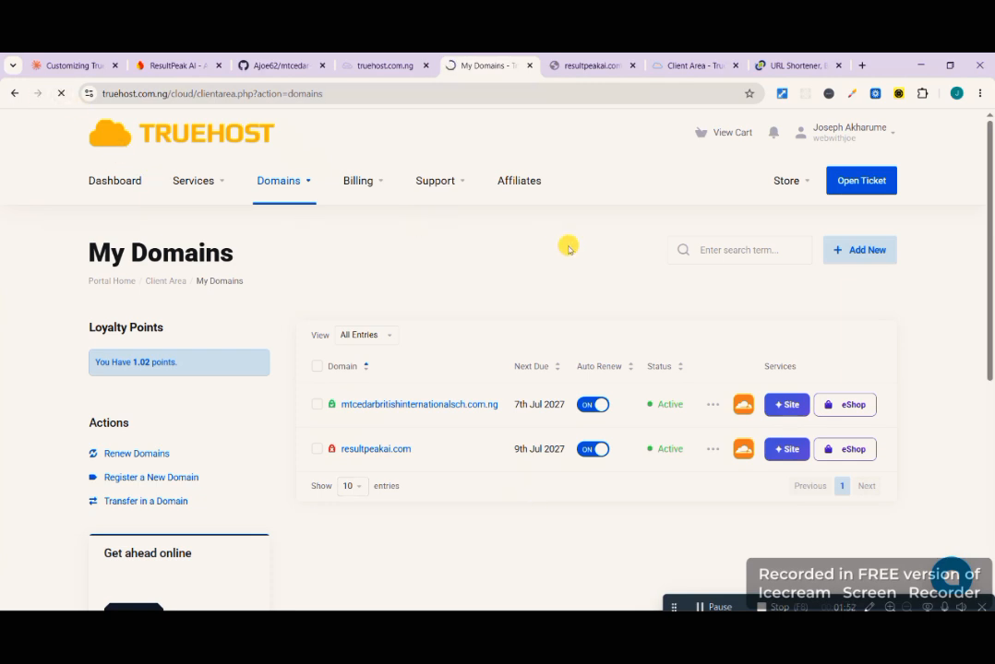
key(ctrl+Tab)
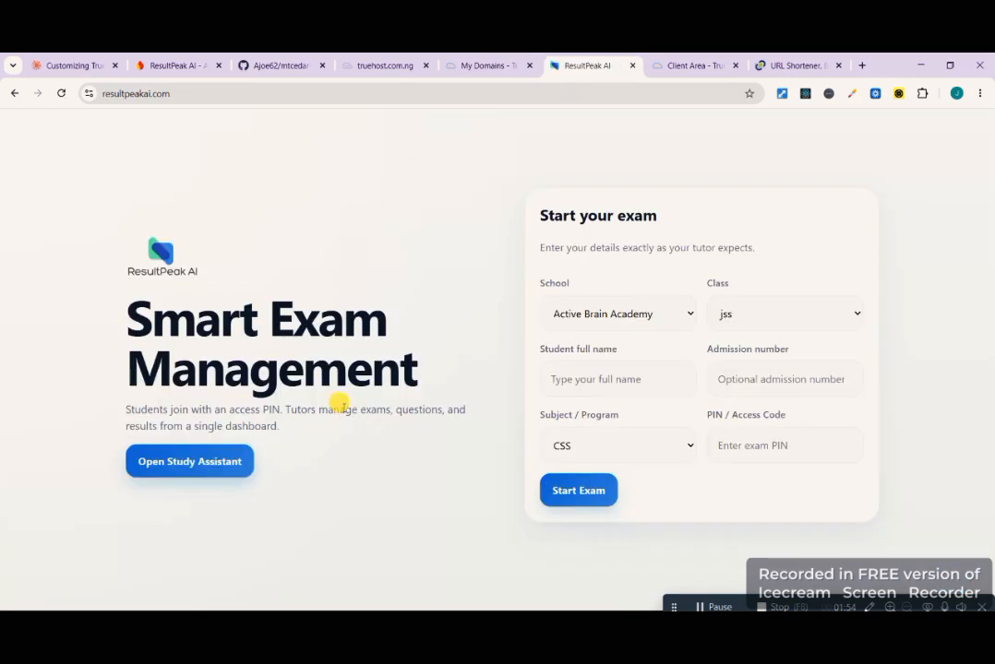